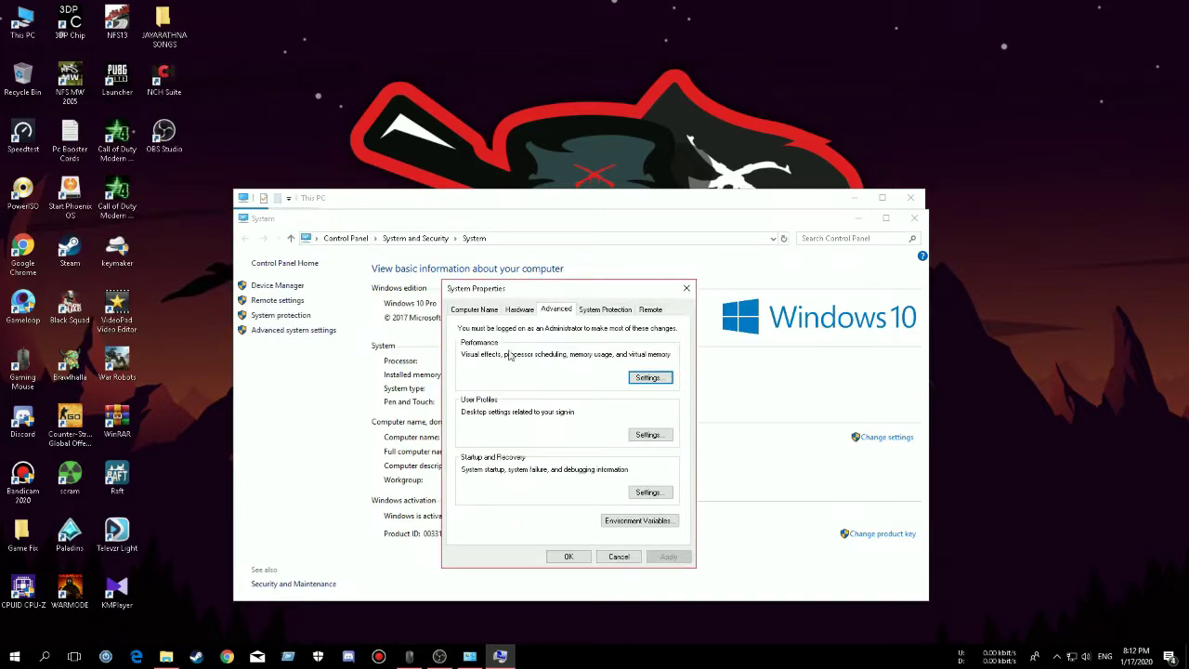
Open the performance settings from the advanced system properties and set the visual effects to Adjust for best performance.
left_click(520, 314)
left_click(556, 312)
left_click(650, 377)
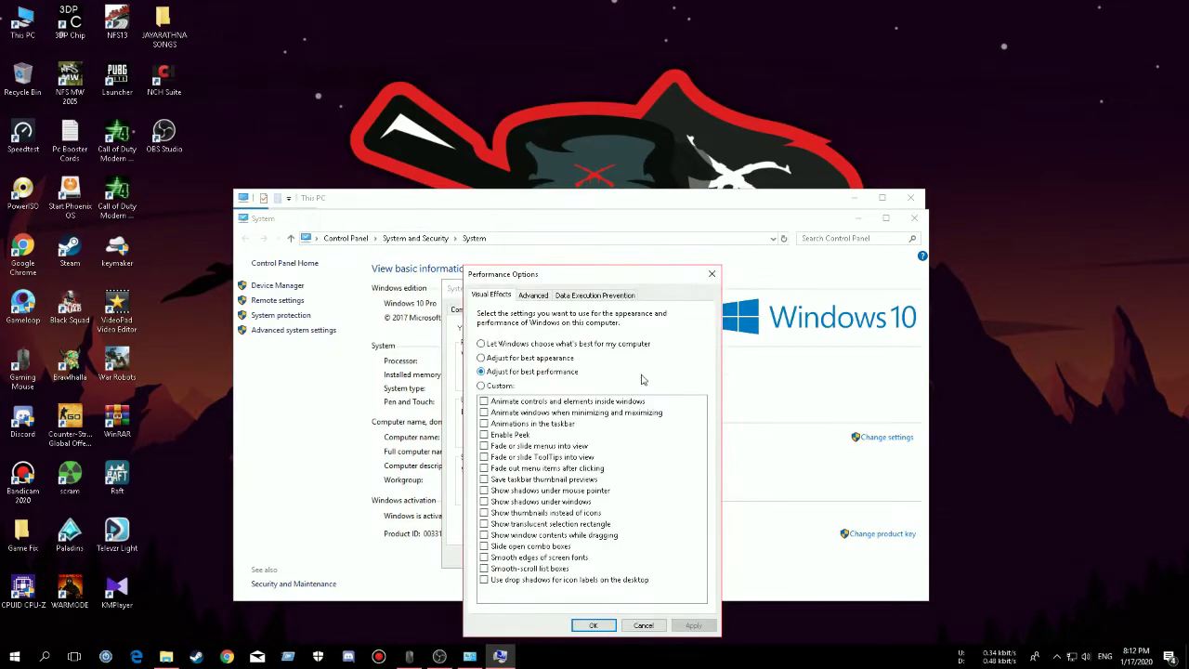
left_click(481, 343)
Open the virtual memory settings and accept them with automatic paging file management for all drives turned off.
left_click(538, 295)
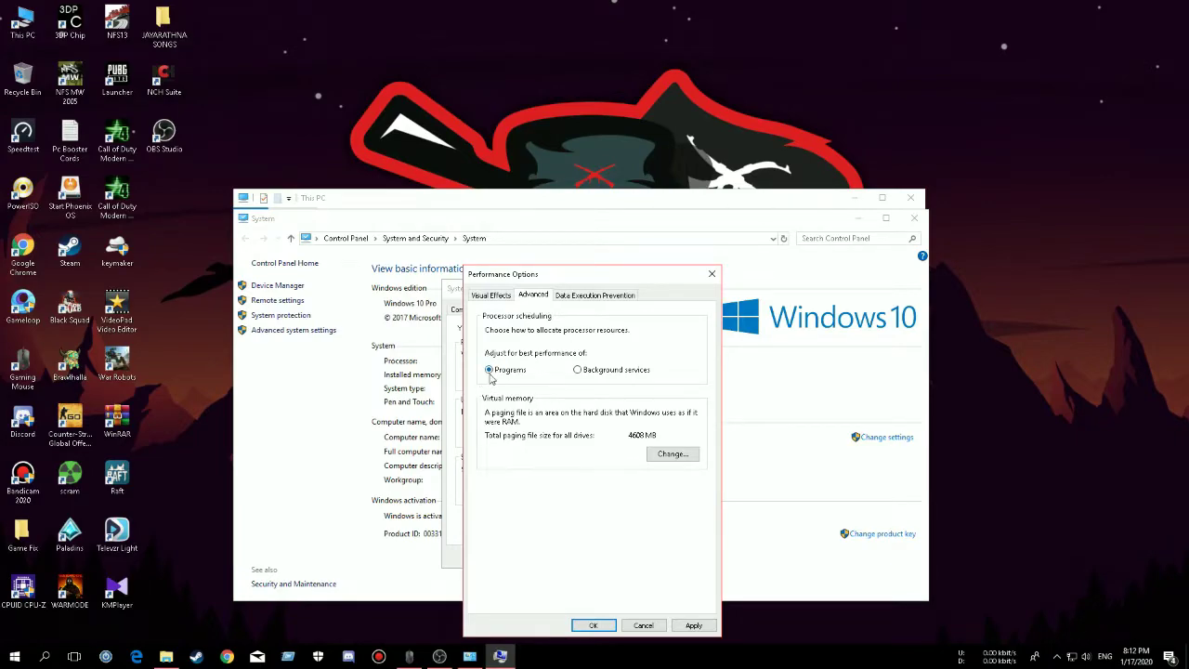
left_click(671, 455)
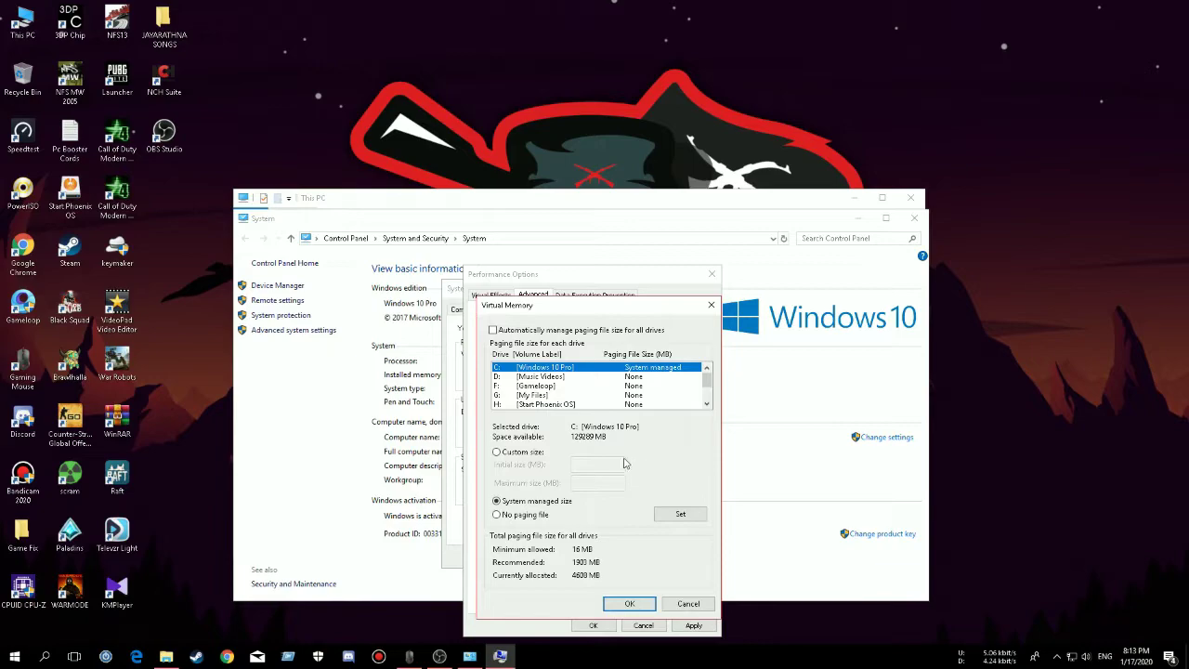
left_click(494, 329)
left_click(493, 330)
left_click(628, 602)
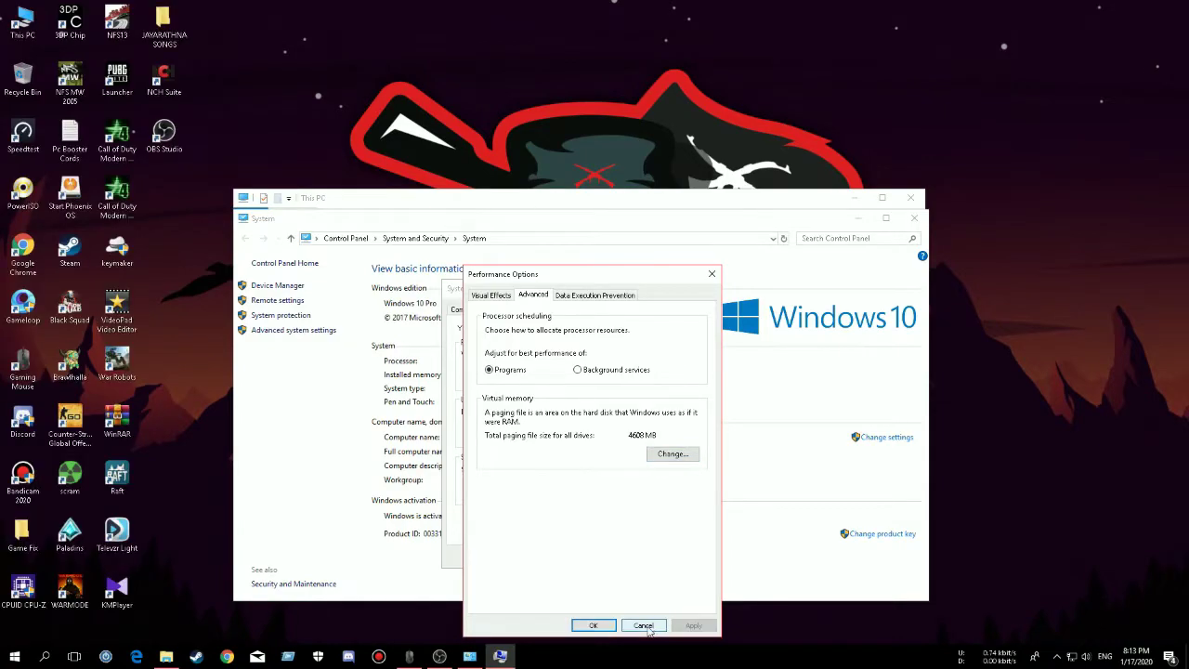
Check the visual effects choice again, and accept the performance options and system properties.
left_click(499, 296)
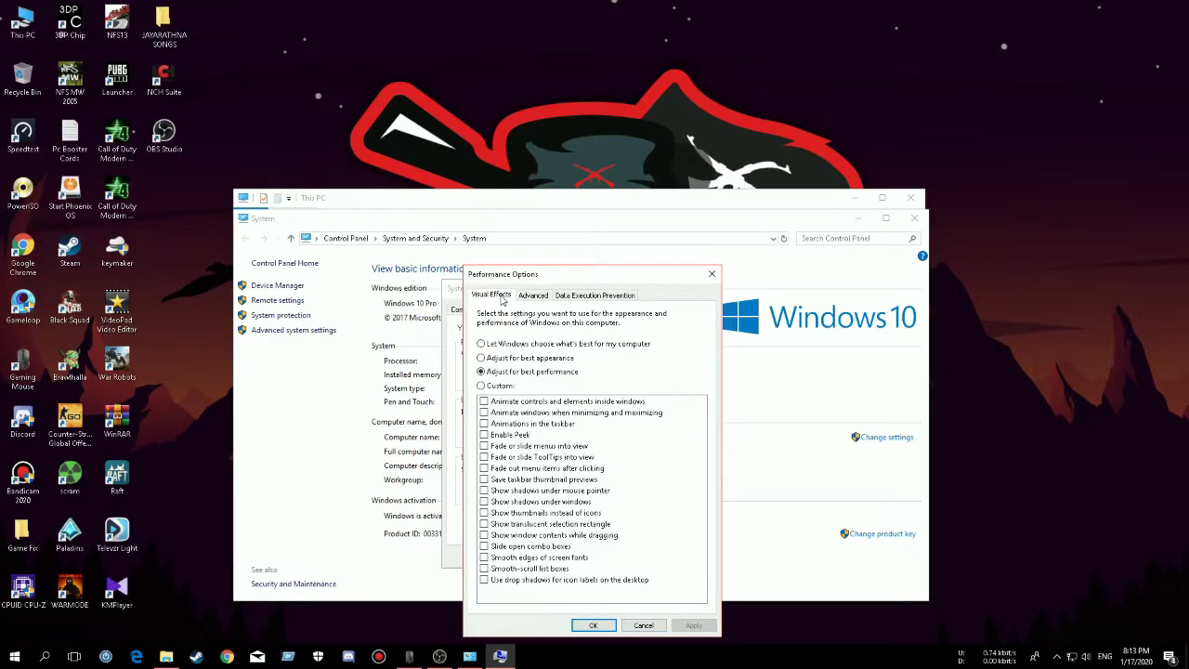
left_click(594, 625)
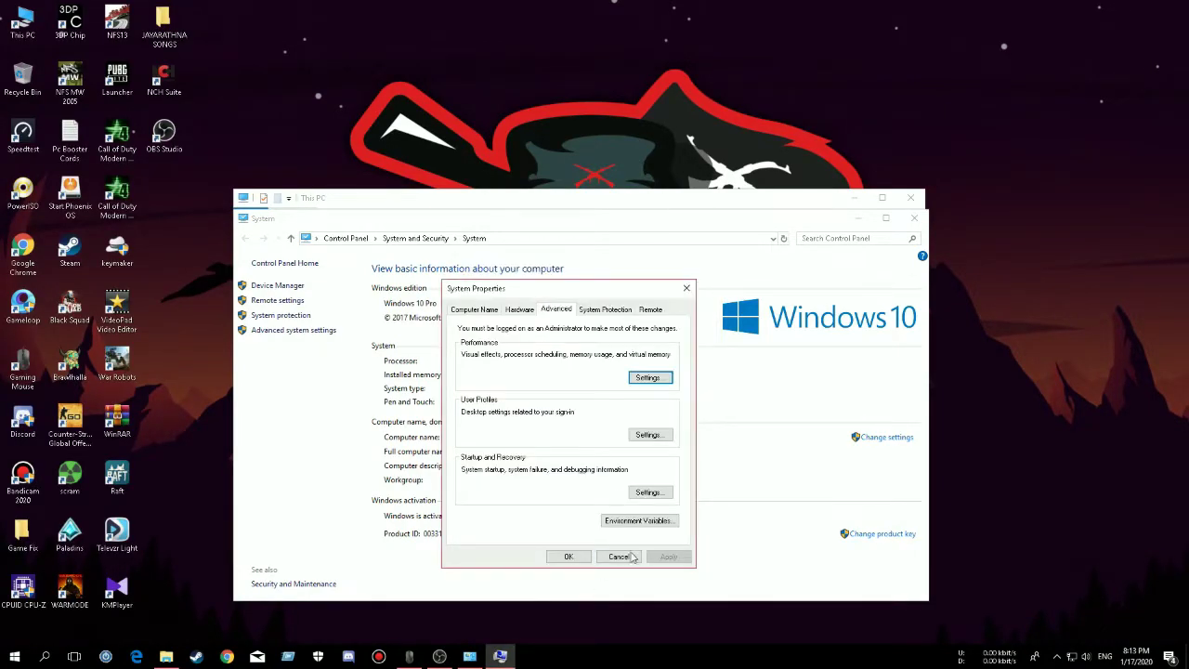
left_click(568, 556)
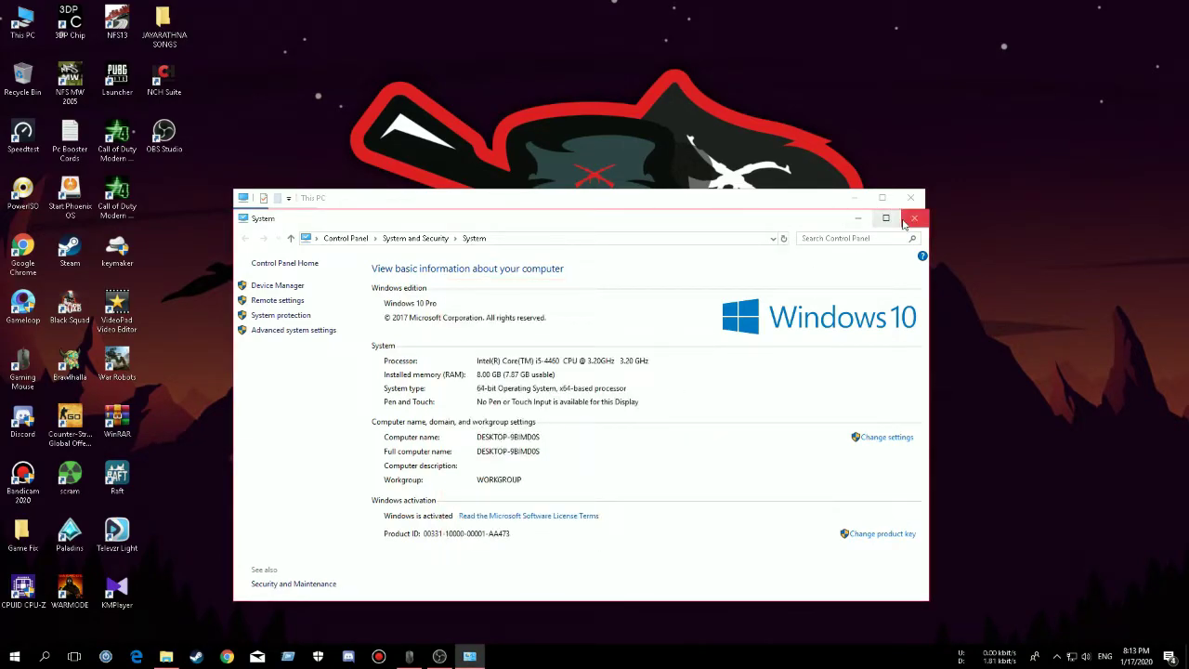
Close the System and This PC windows and refresh the desktop.
left_click(914, 218)
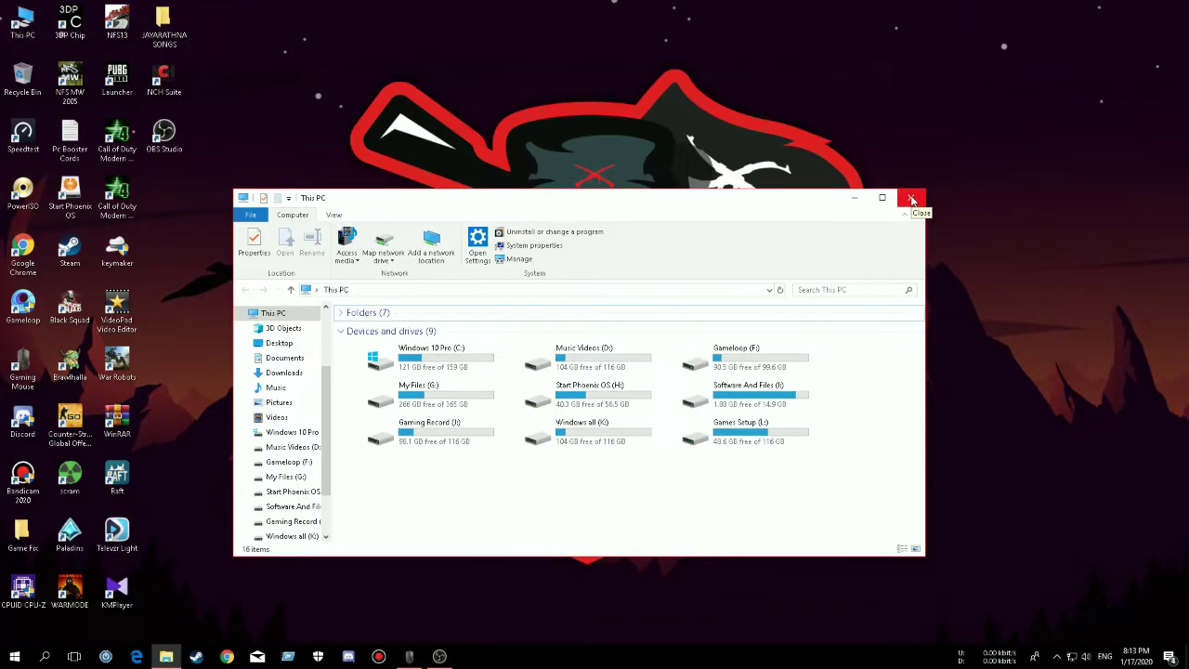
left_click(911, 201)
right_click(910, 313)
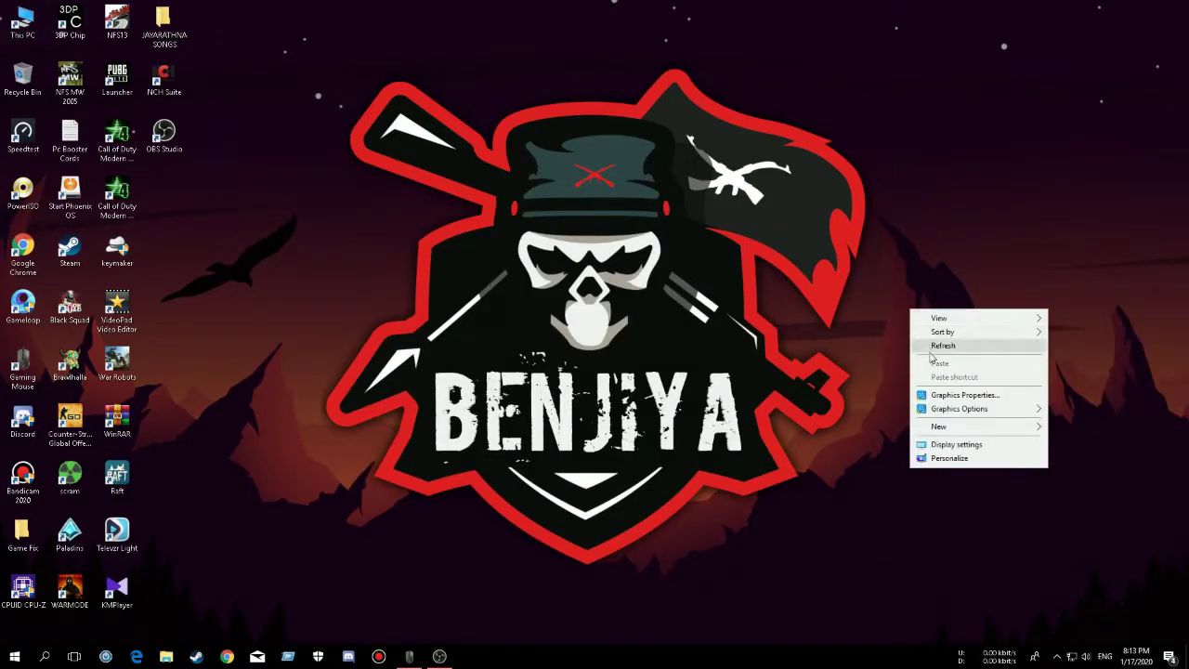
left_click(934, 346)
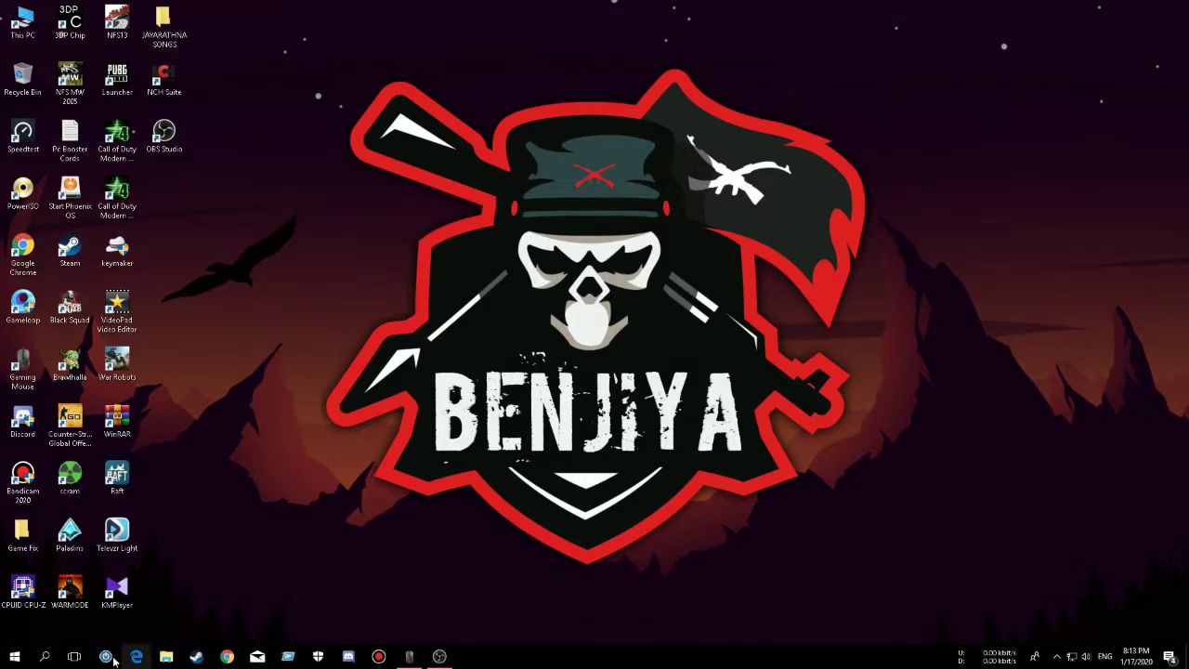
Open the user's temporary files folder by running %temp% from the Run dialog.
left_click(44, 655)
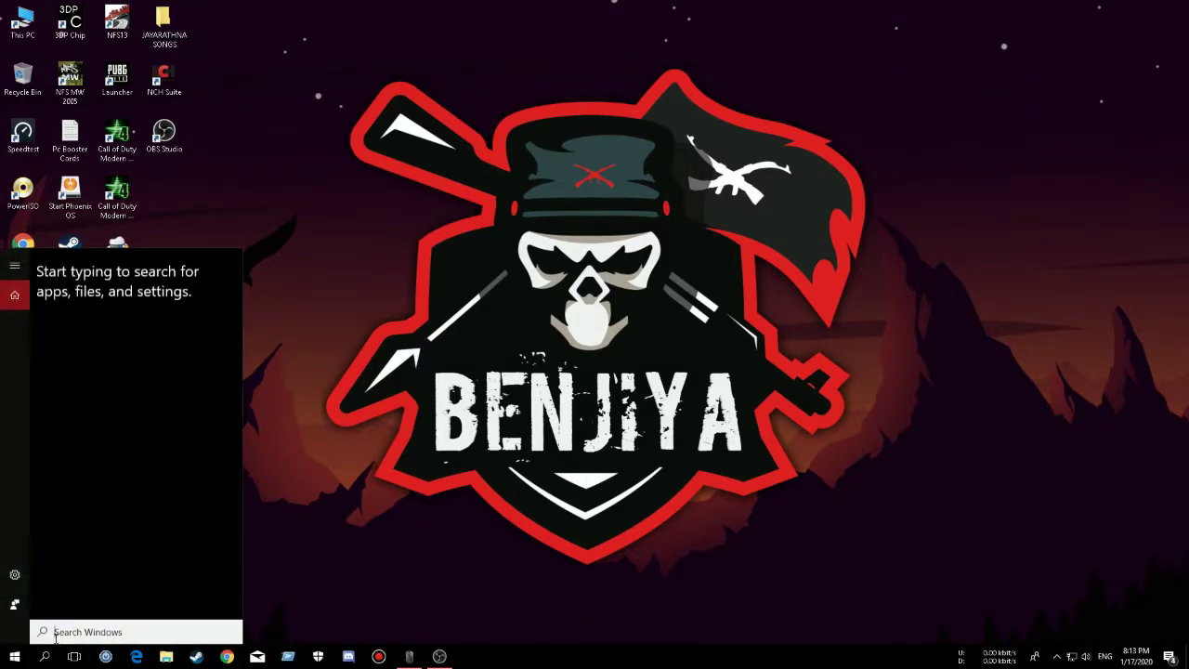
type("run")
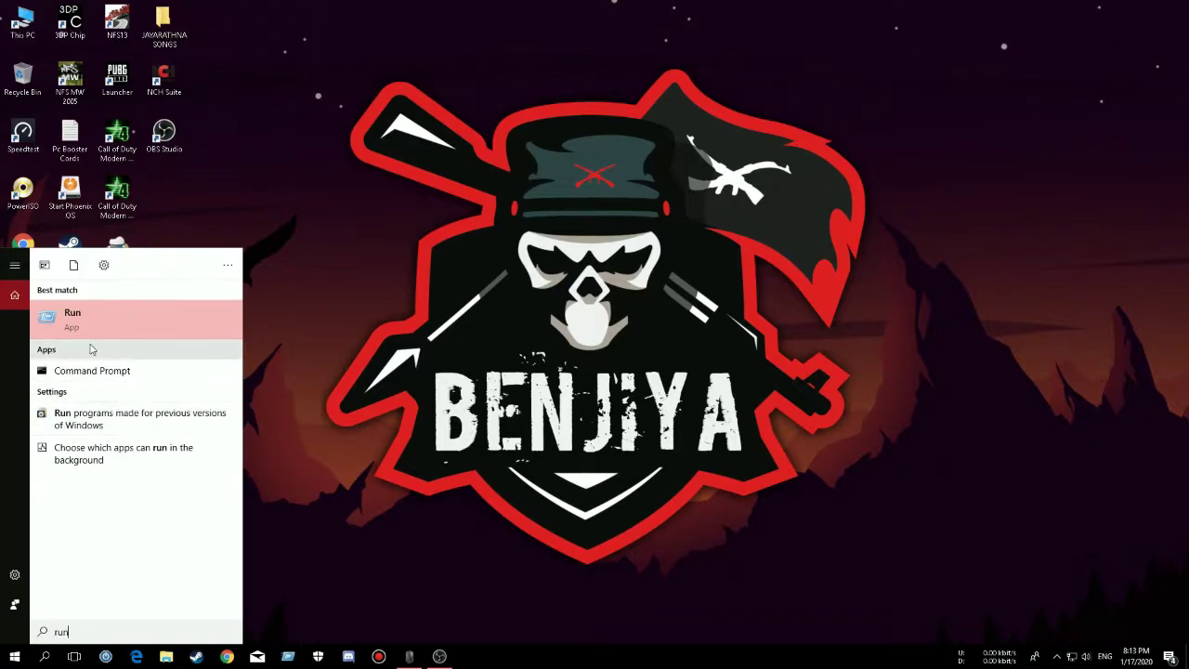
left_click(67, 325)
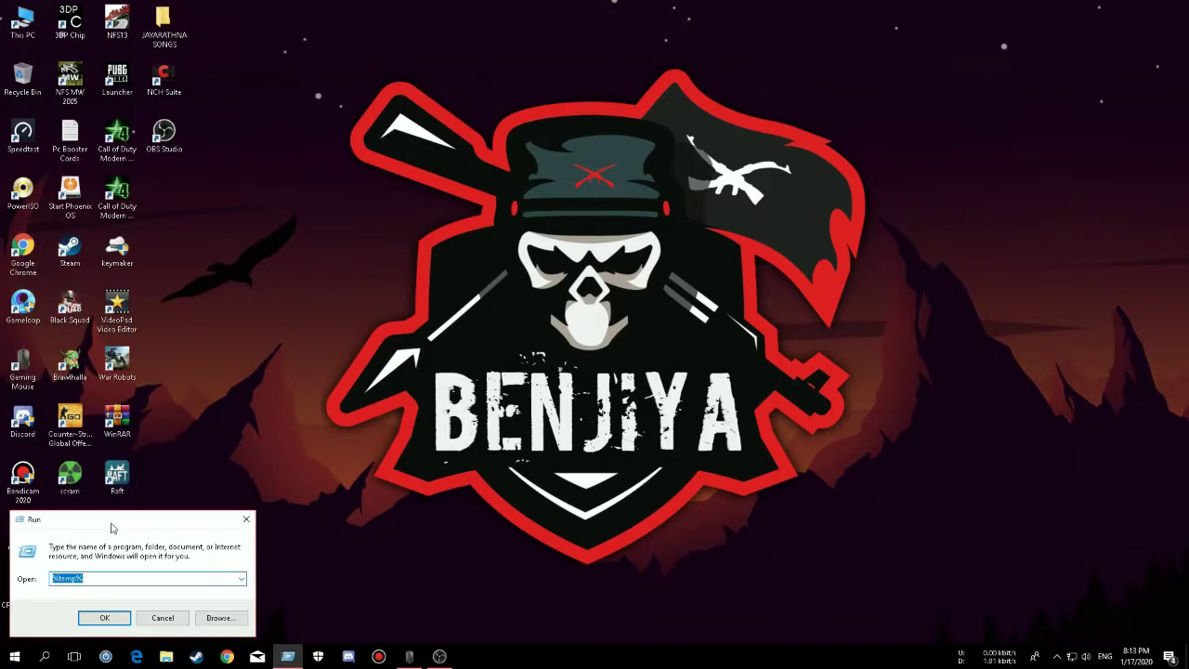
left_click(183, 561)
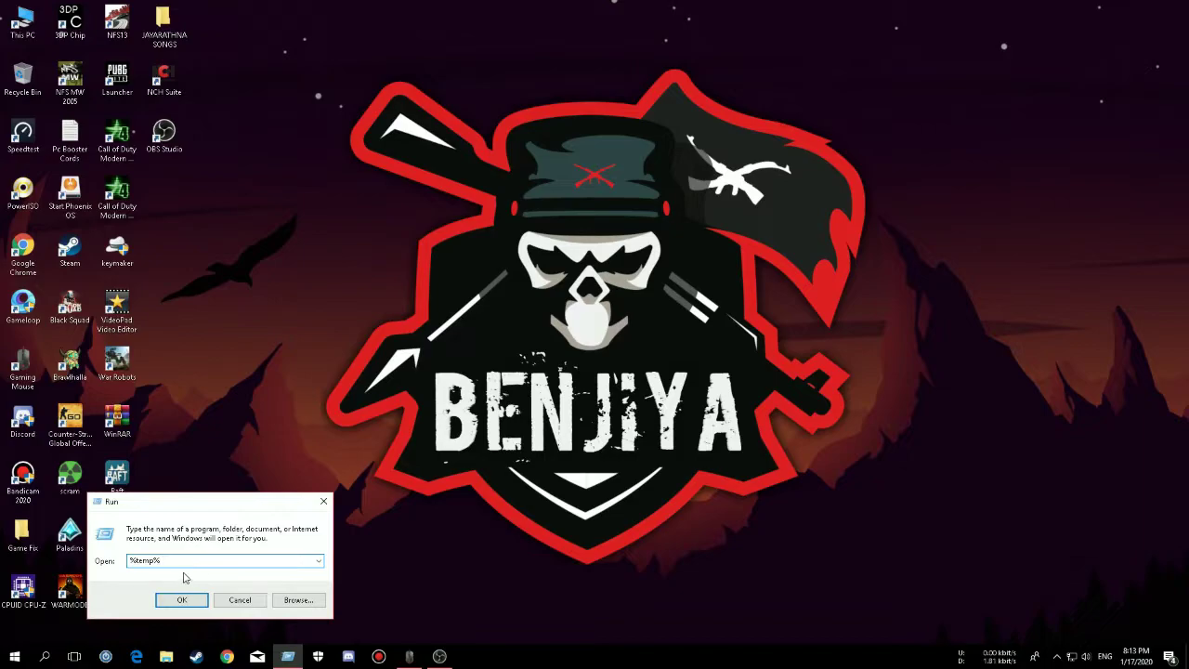
double_click(179, 562)
left_click(162, 560)
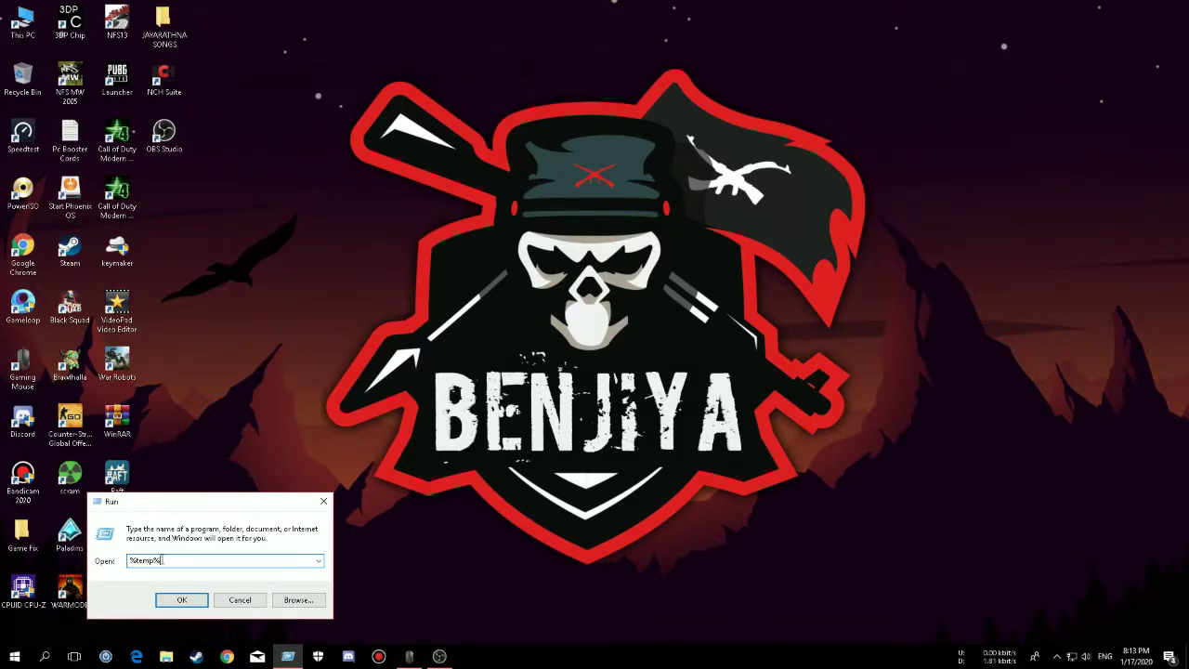
left_click(187, 599)
Permanently delete all items in the user's Temp folder and close the folder window.
left_click_drag(446, 519, 433, 321)
key("shift+Delete")
key("Return")
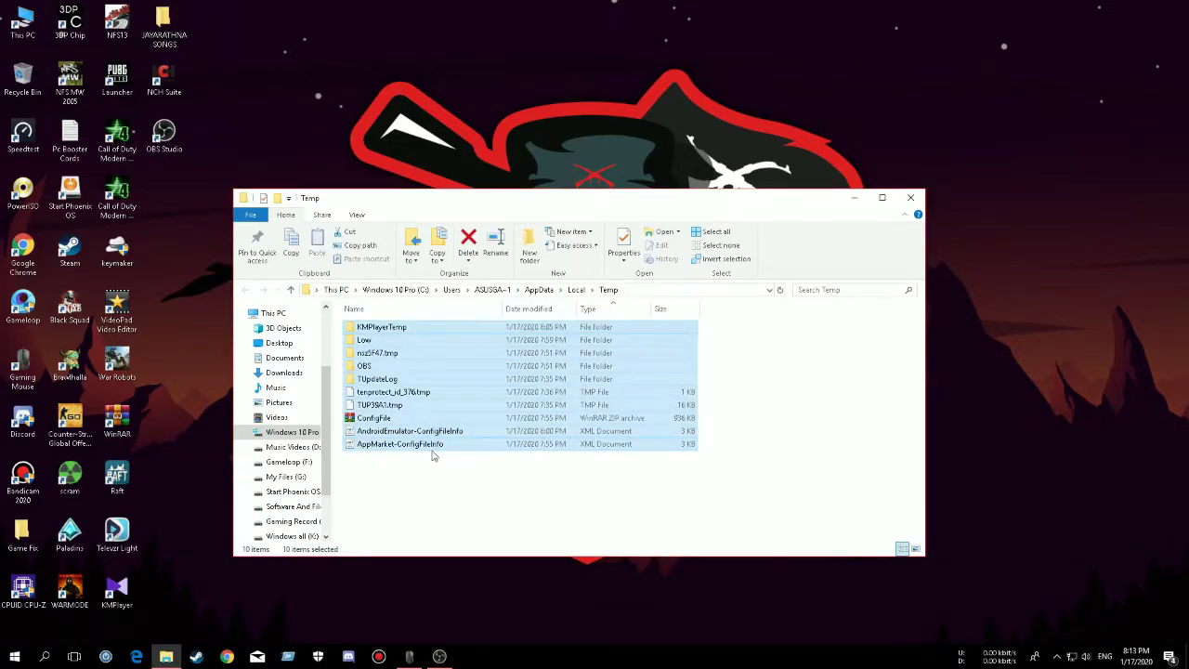
left_click(905, 199)
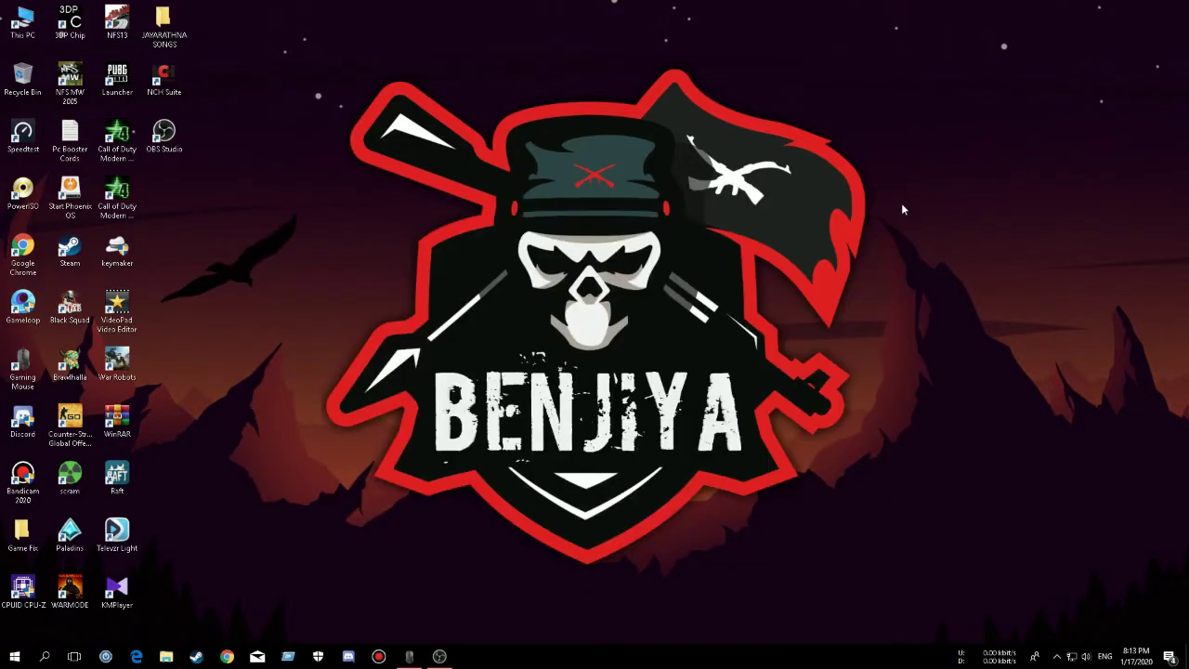
Open the Windows Temp folder by running the temp command from the Run dialog.
left_click(53, 654)
type("run")
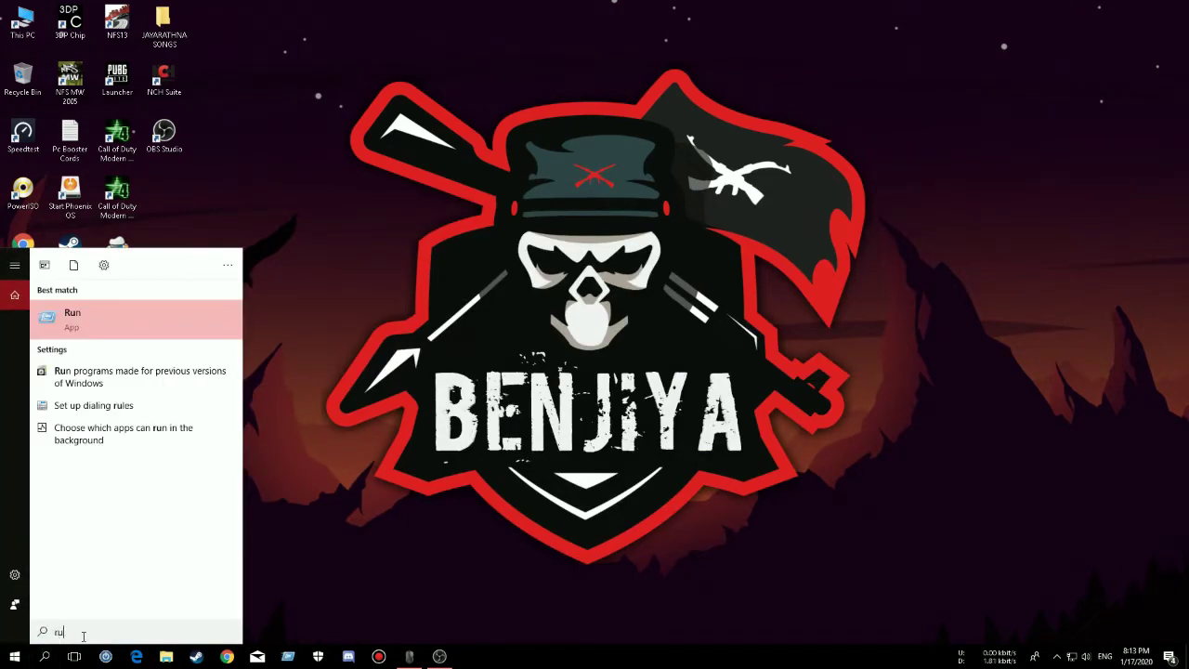
left_click(140, 325)
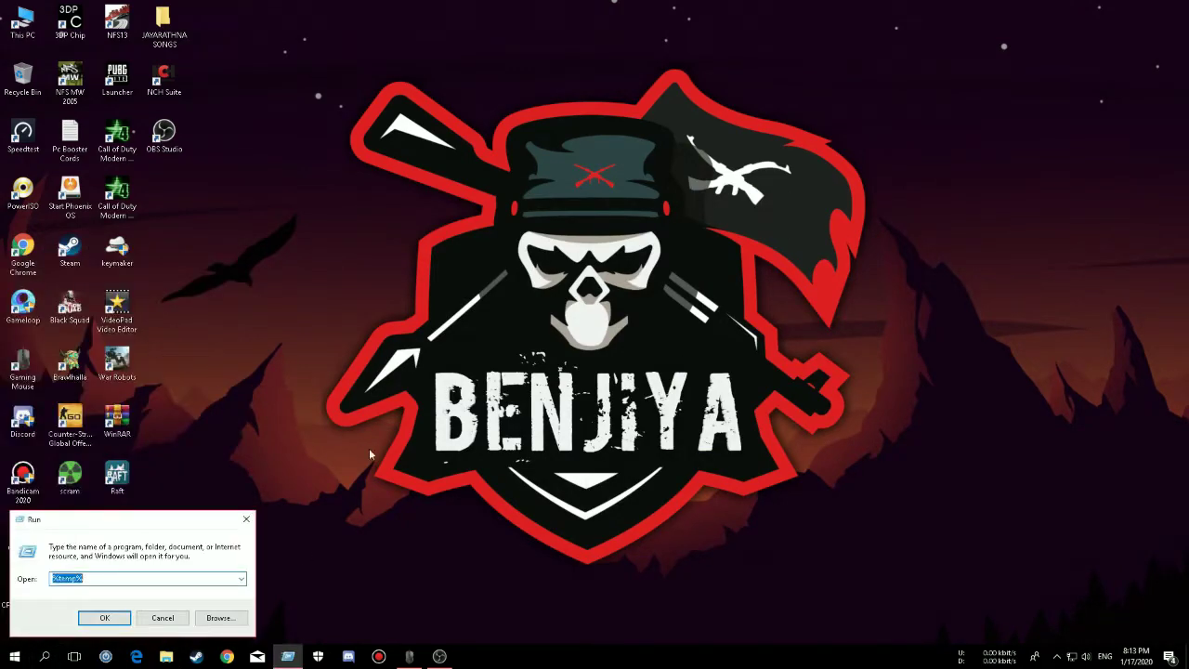
left_click(240, 578)
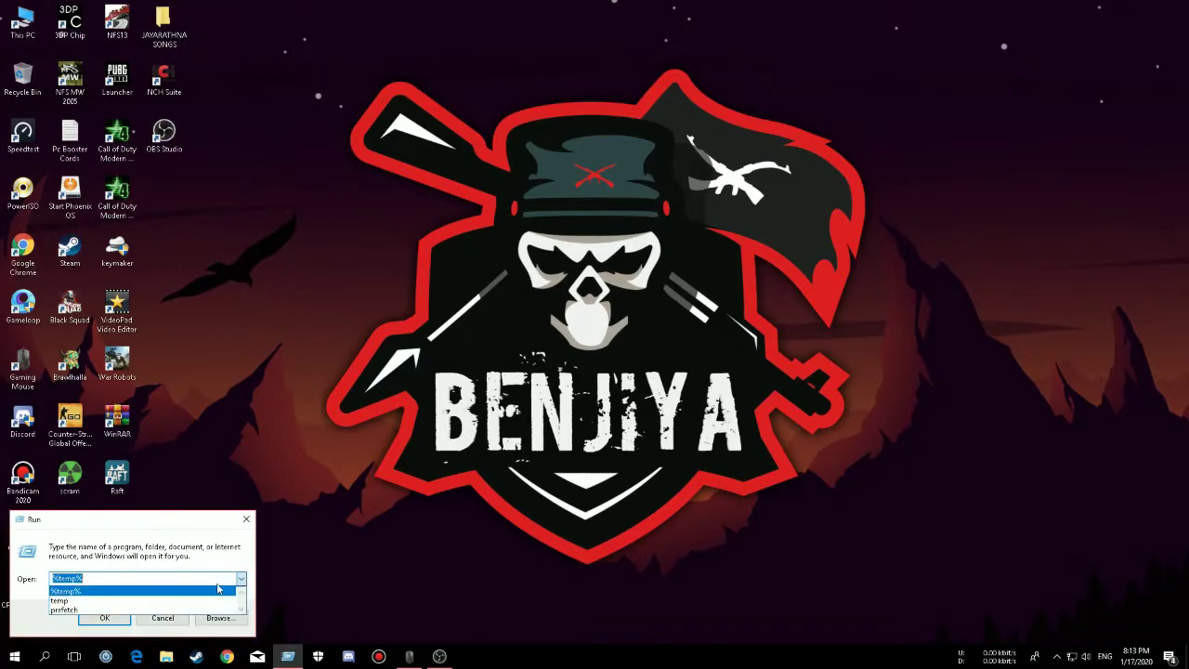
left_click(64, 601)
left_click(104, 618)
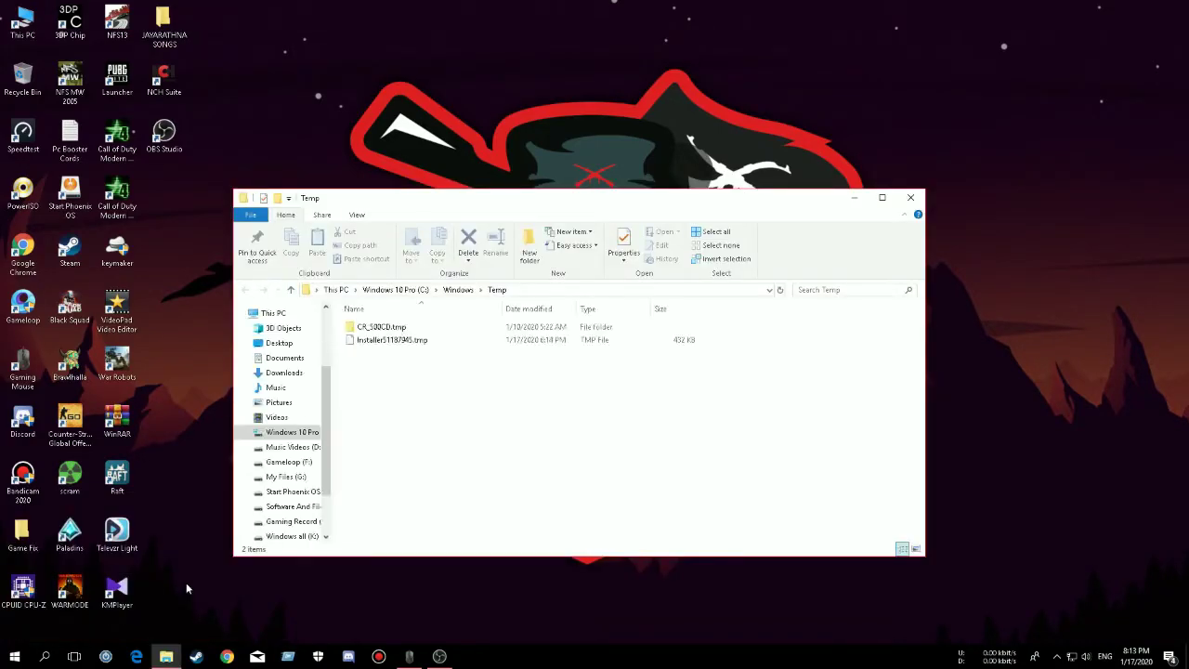
Delete all items in the Windows Temp folder and close the folder window.
left_click_drag(432, 459, 336, 303)
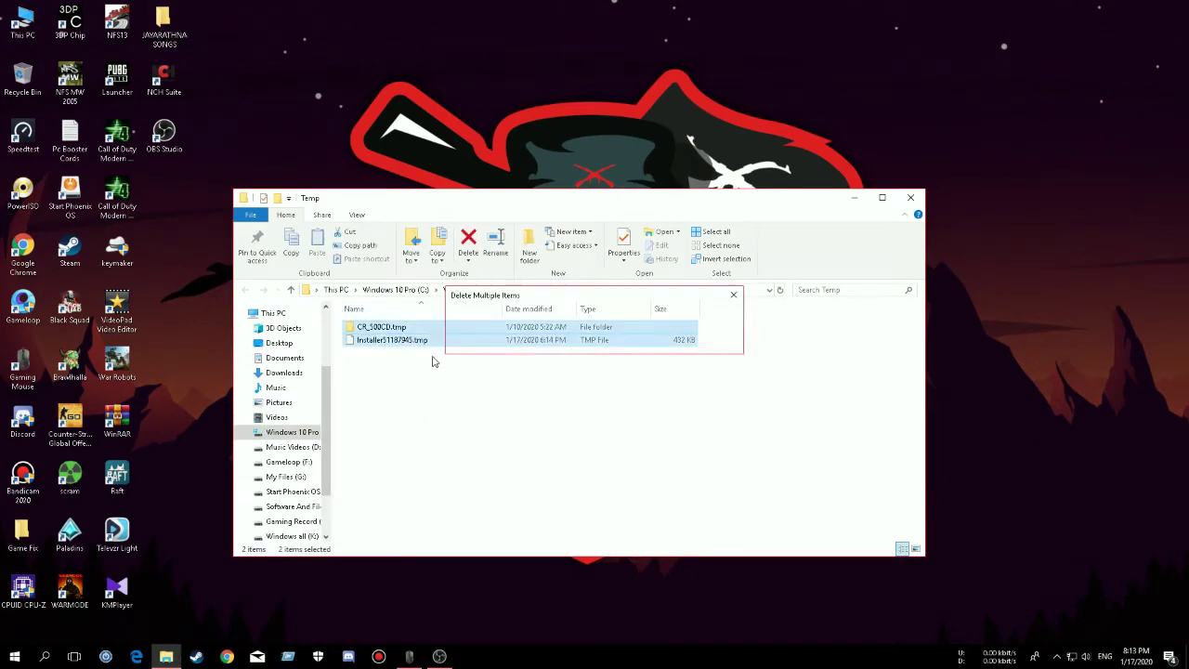
key("Delete")
left_click(616, 268)
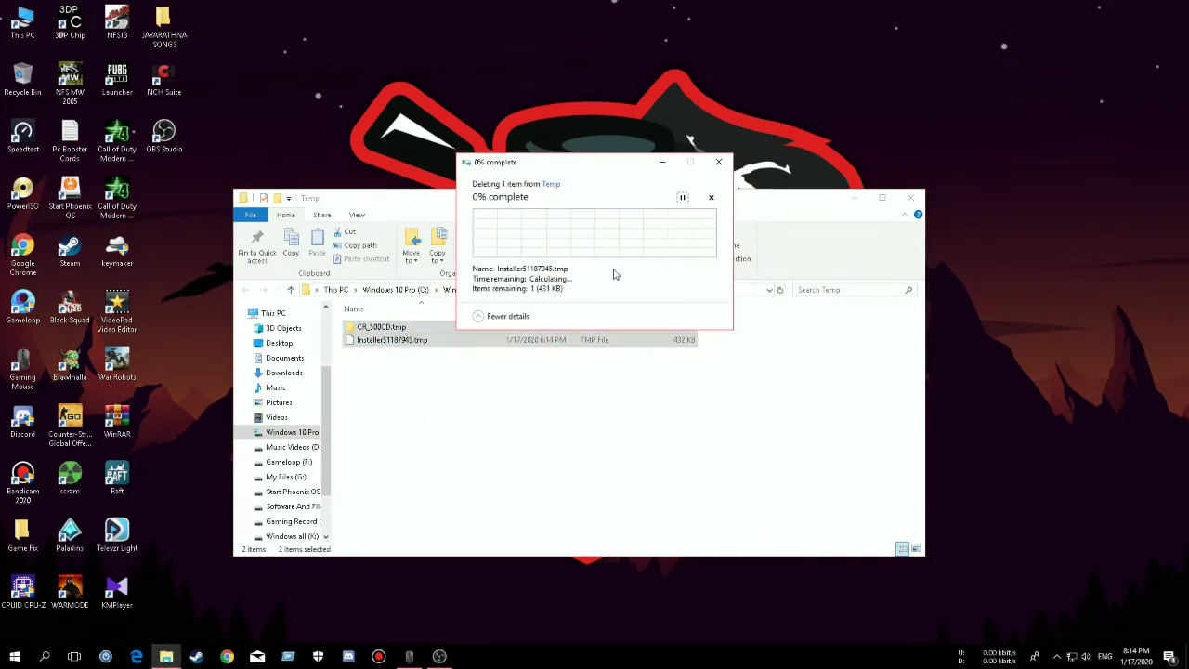
left_click(624, 287)
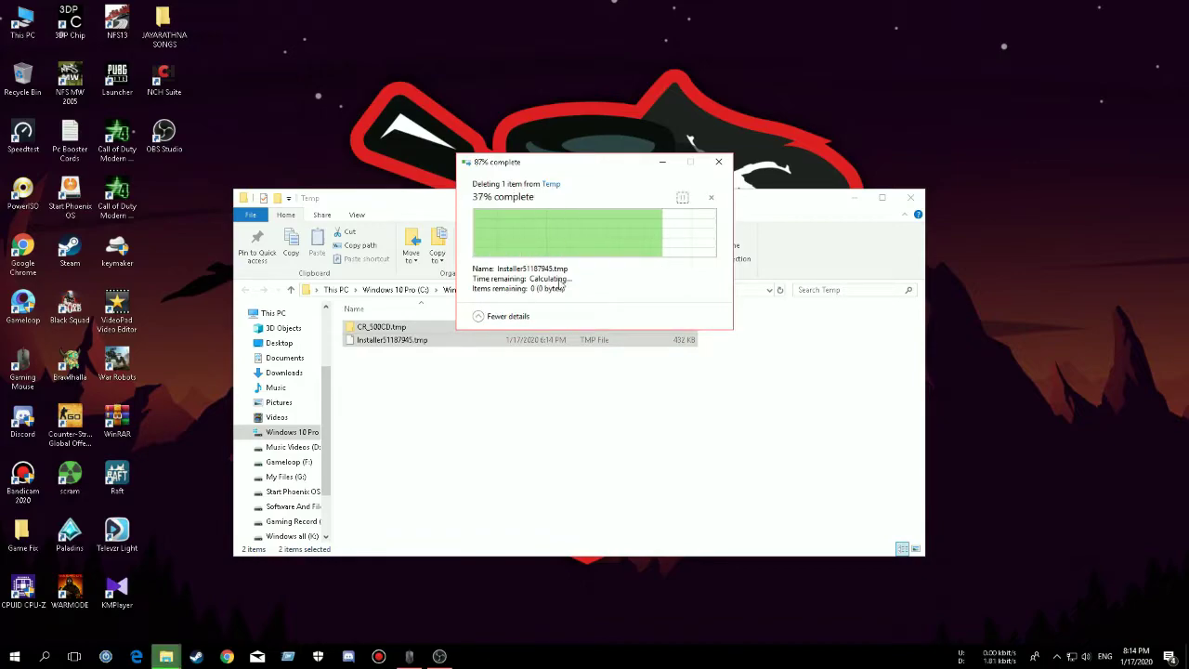
left_click(910, 197)
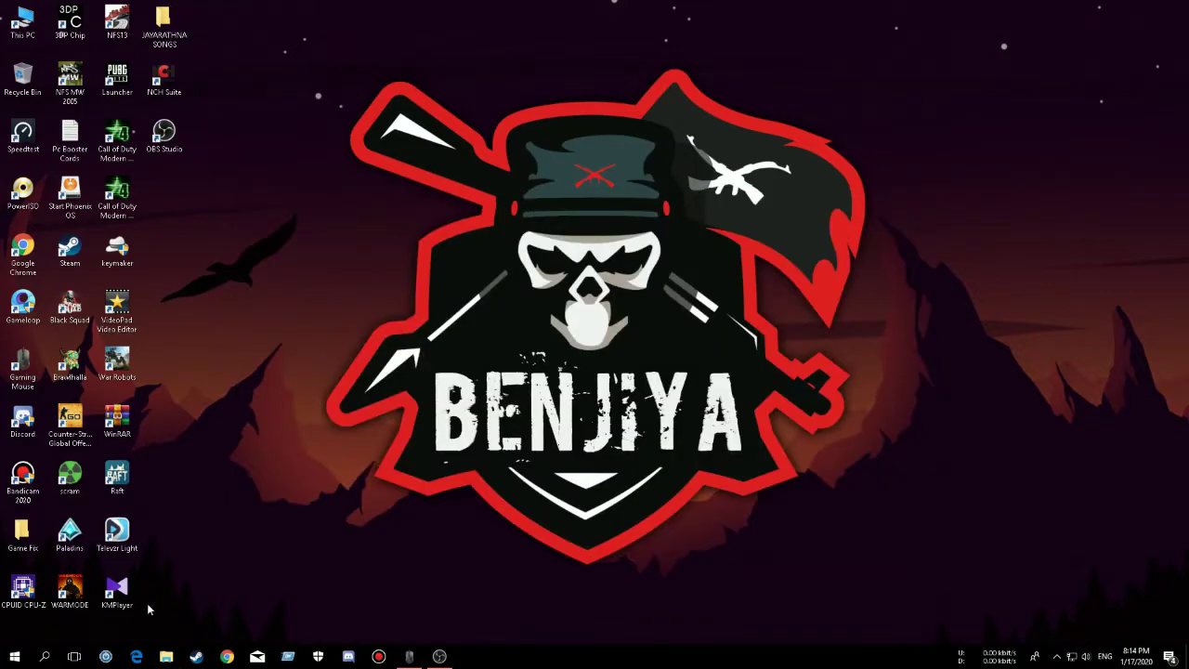
Open the Windows Prefetch folder by running the prefetch command from the Run dialog.
left_click(48, 655)
type("ru")
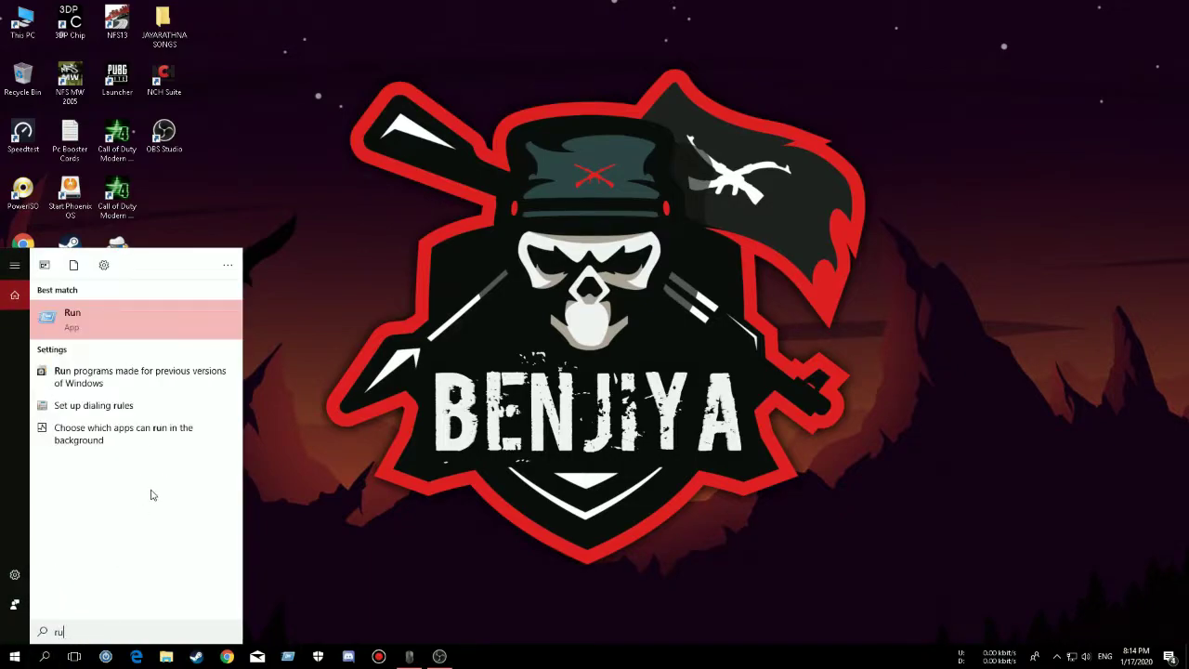
key("Return")
left_click(240, 578)
left_click(67, 610)
left_click(104, 619)
Select and delete all files in the Prefetch folder, and close the folder window.
scroll(455, 473, "down", 5)
left_click(483, 455)
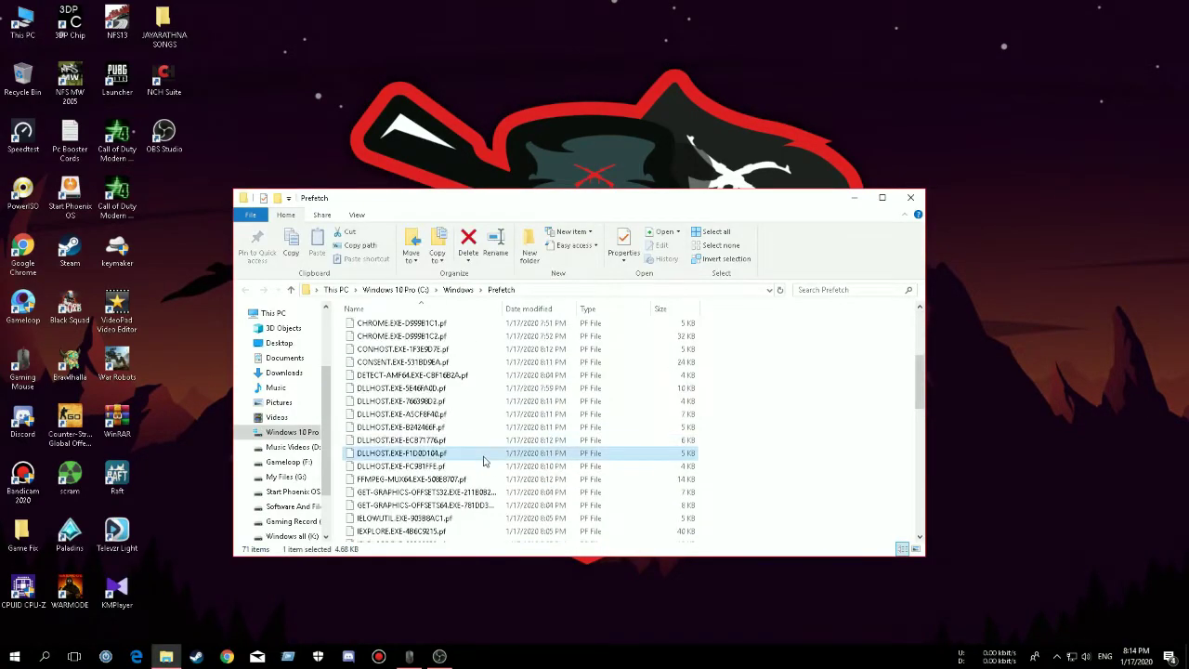
right_click(467, 451)
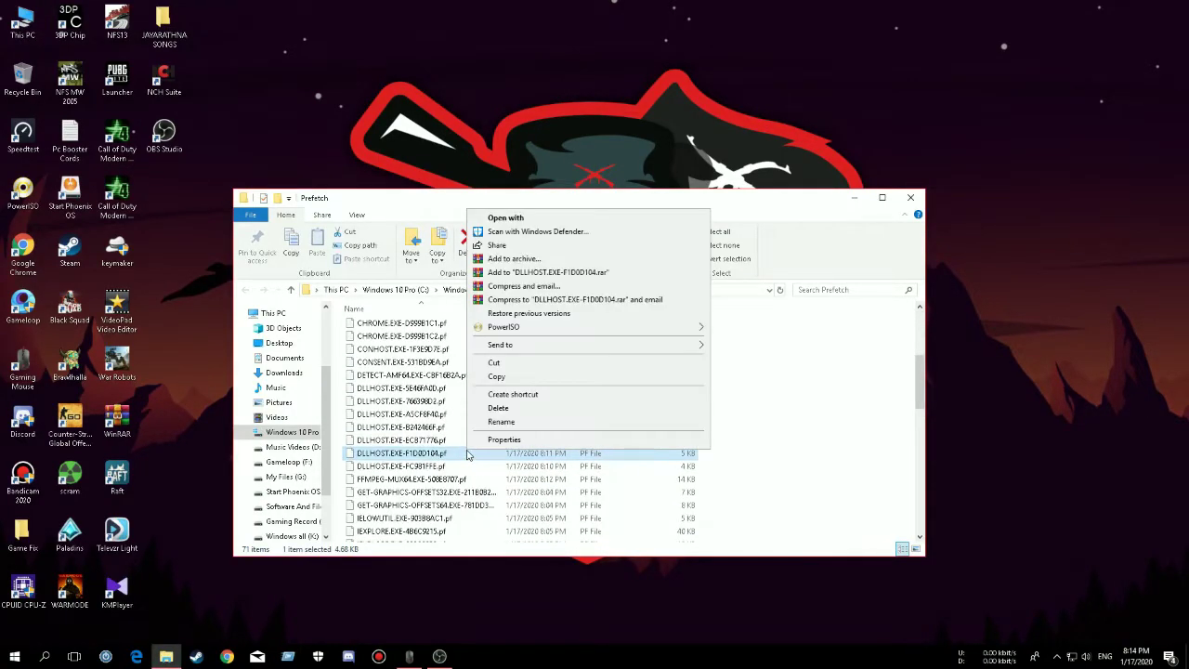
left_click(731, 501)
key("ctrl+a")
right_click(557, 464)
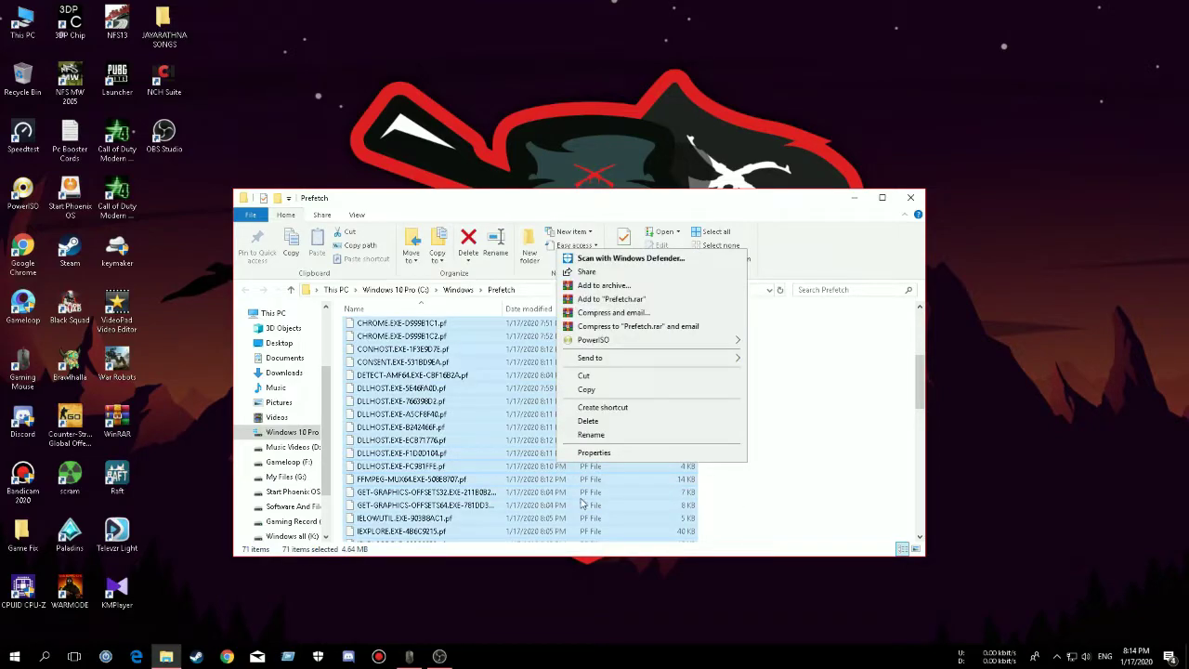
left_click(585, 421)
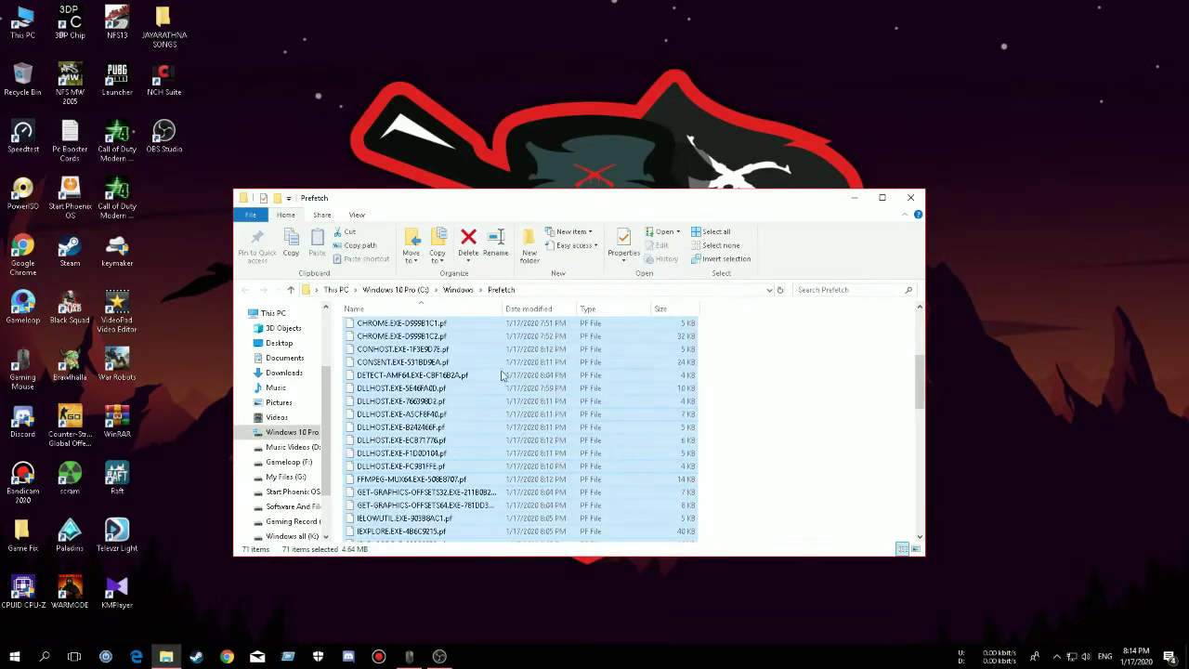
left_click(508, 268)
left_click(623, 286)
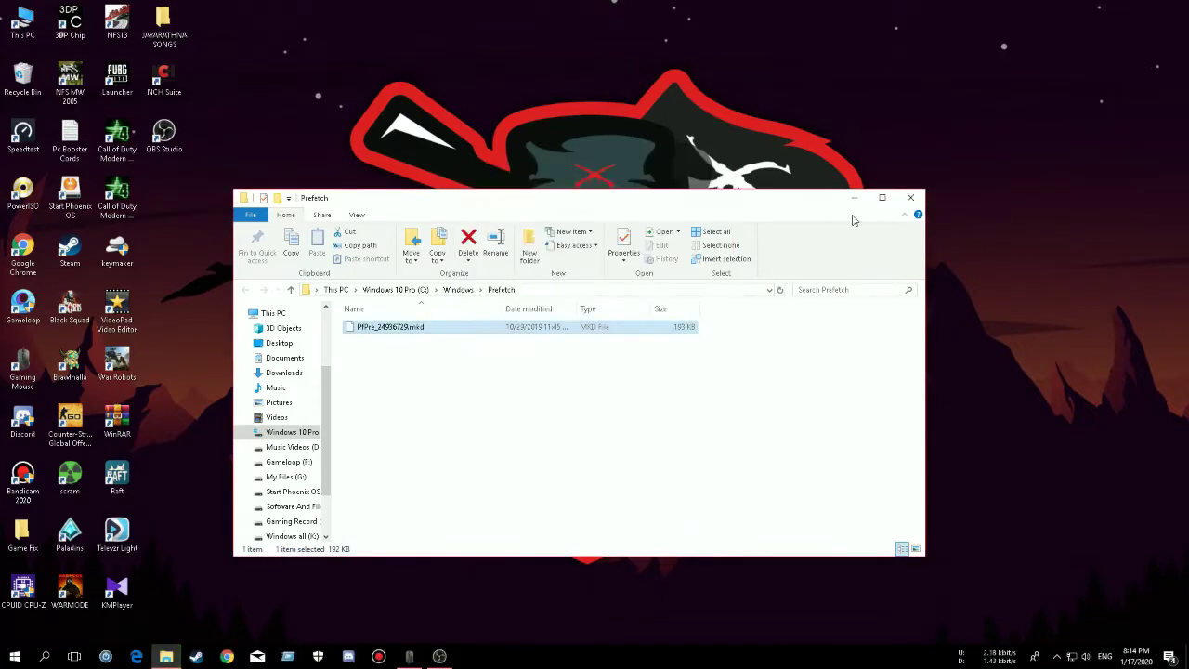
left_click(903, 198)
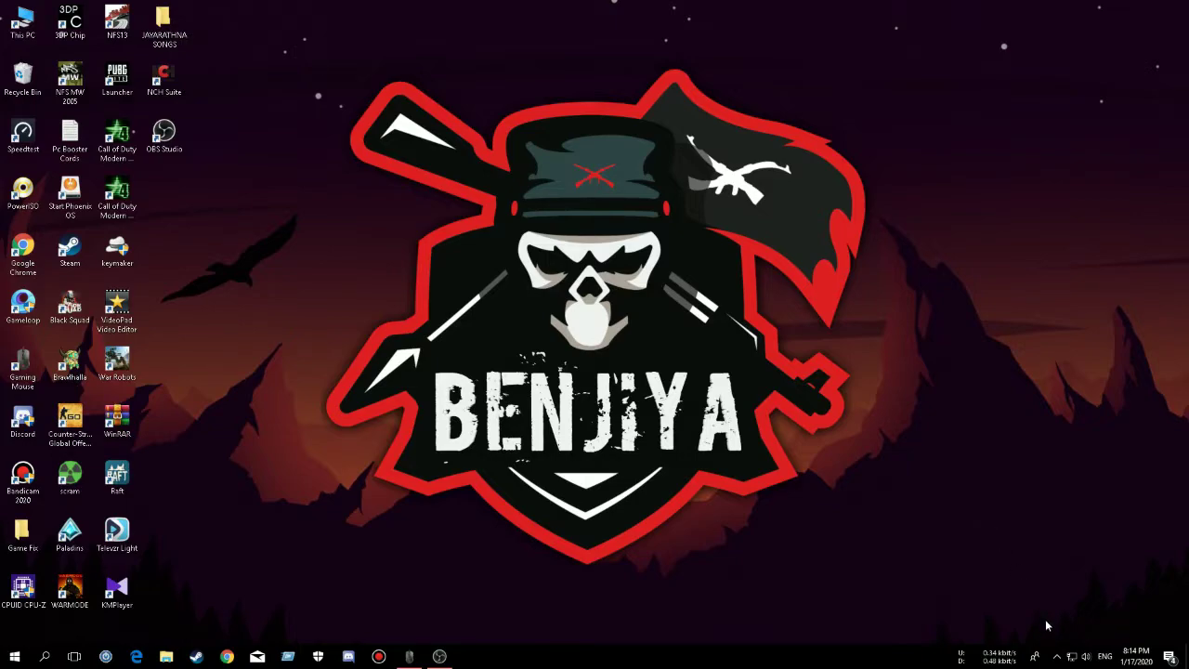
Search Windows for "def", open the Windows Defender settings and launch the Windows Defender Security Center.
left_click(1056, 655)
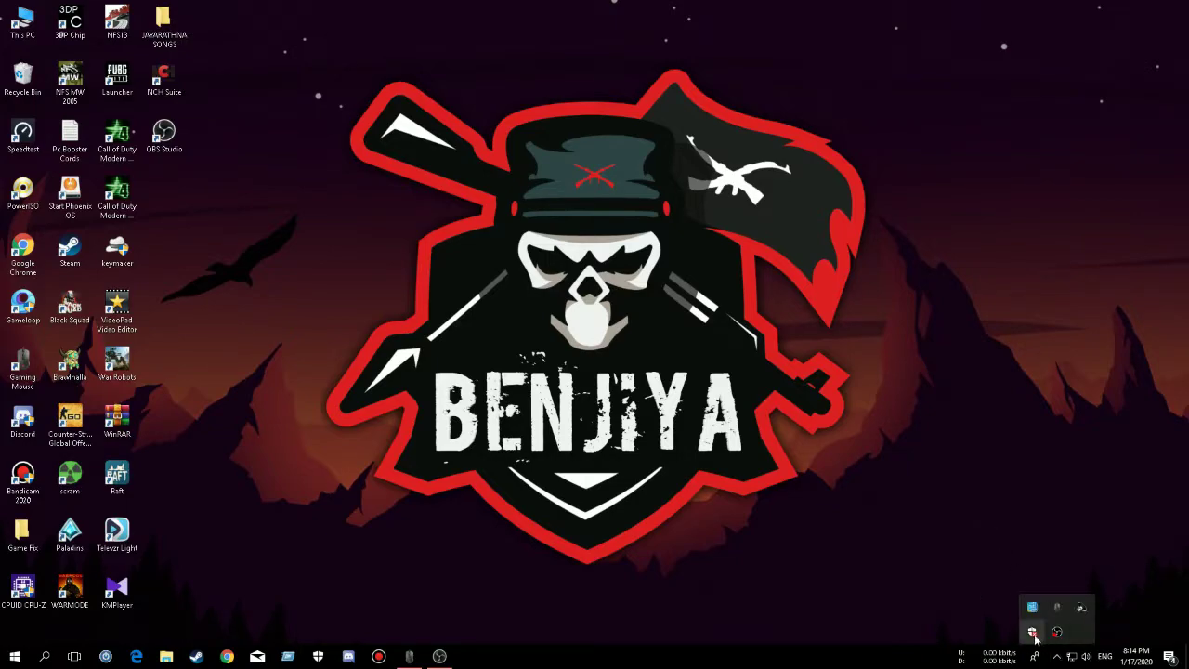
left_click(44, 655)
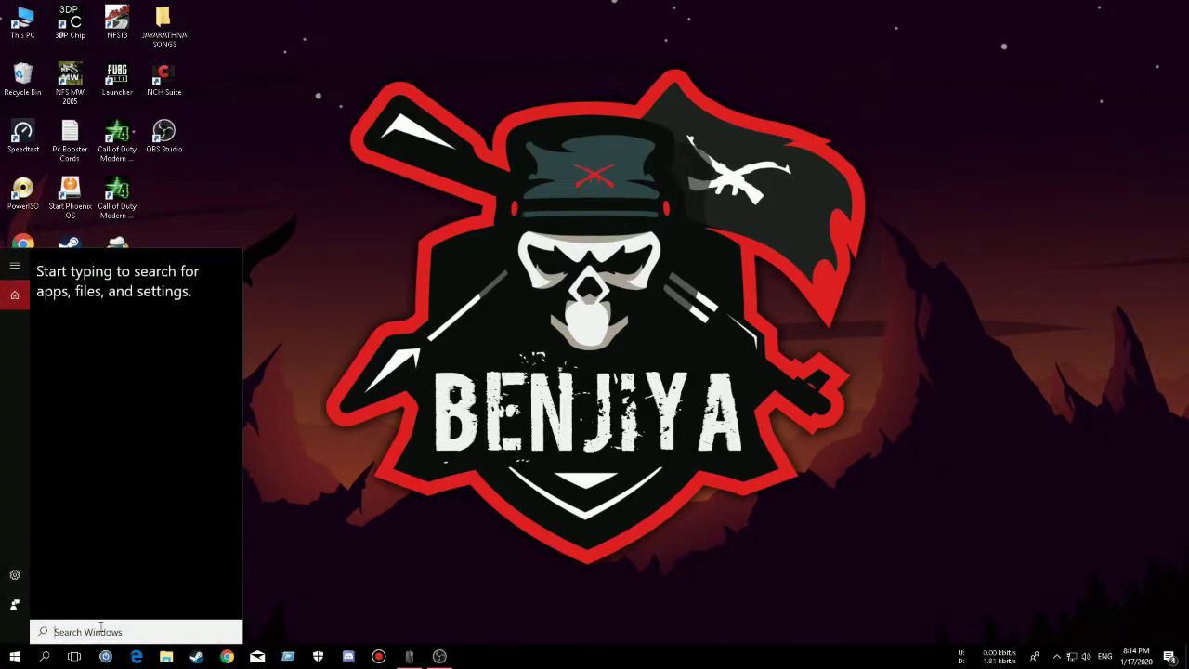
type("def")
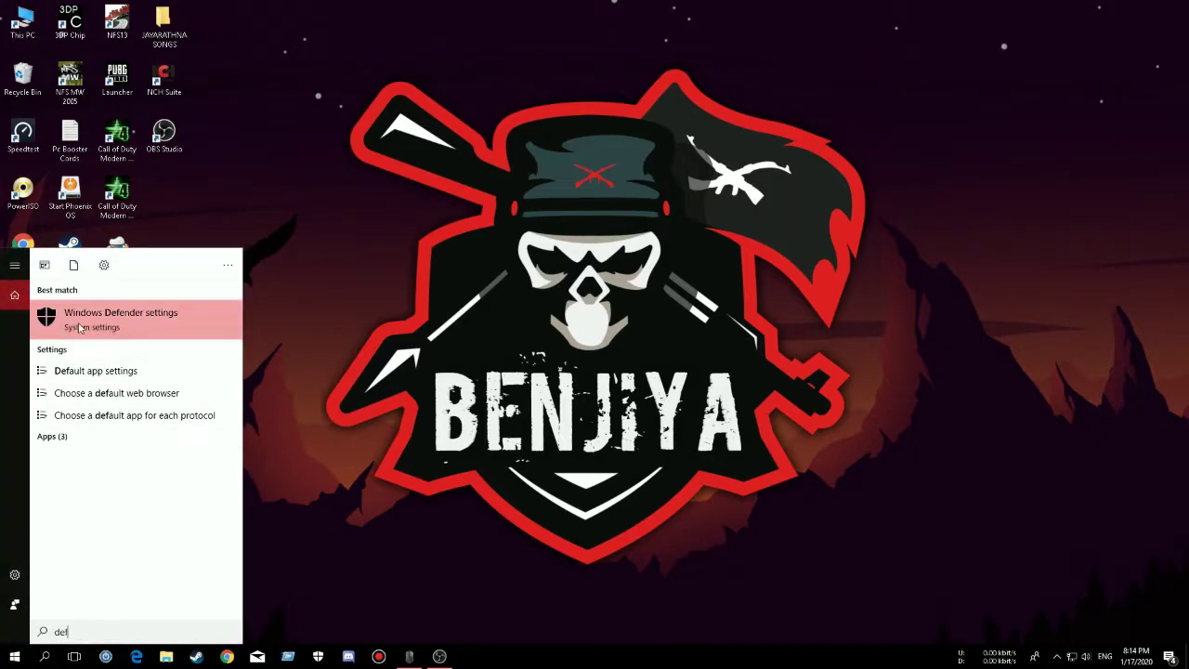
left_click(85, 324)
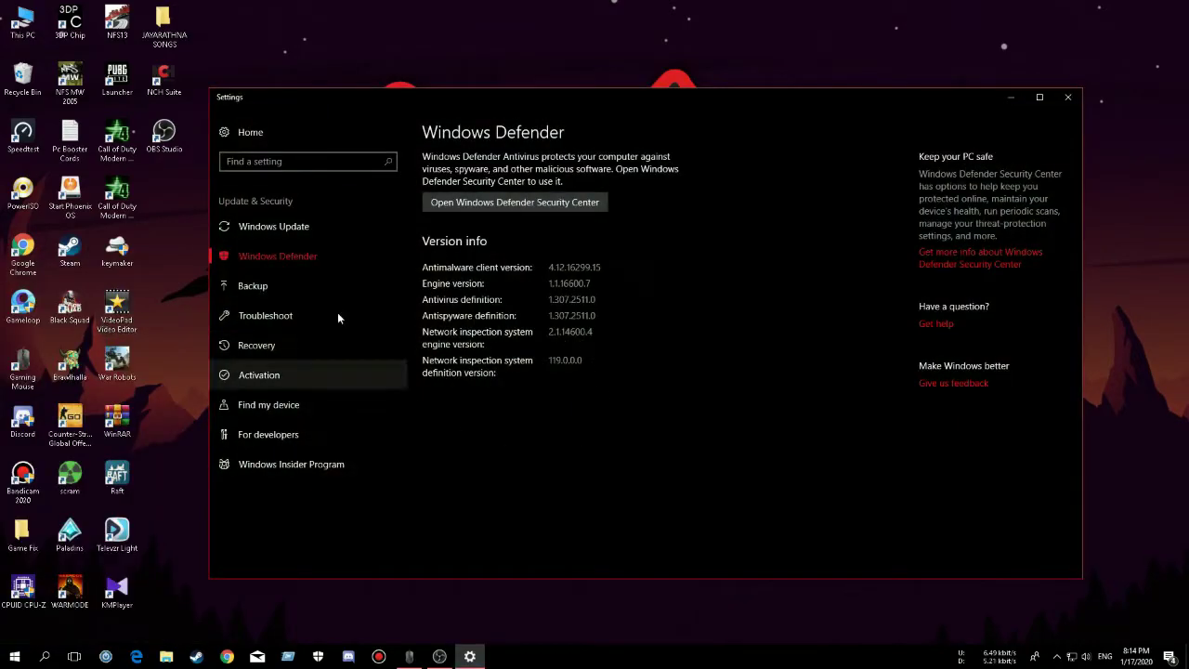
left_click(476, 201)
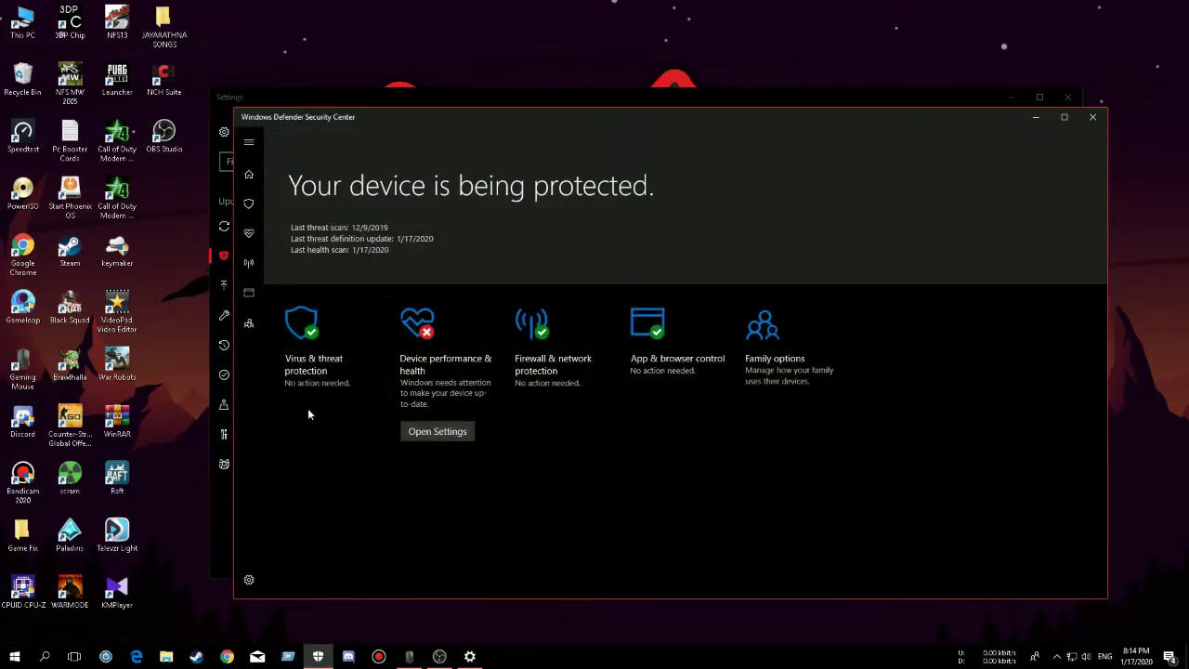
Turn off real-time protection in the virus and threat protection settings, and close both the Security Center and Settings windows.
left_click(336, 366)
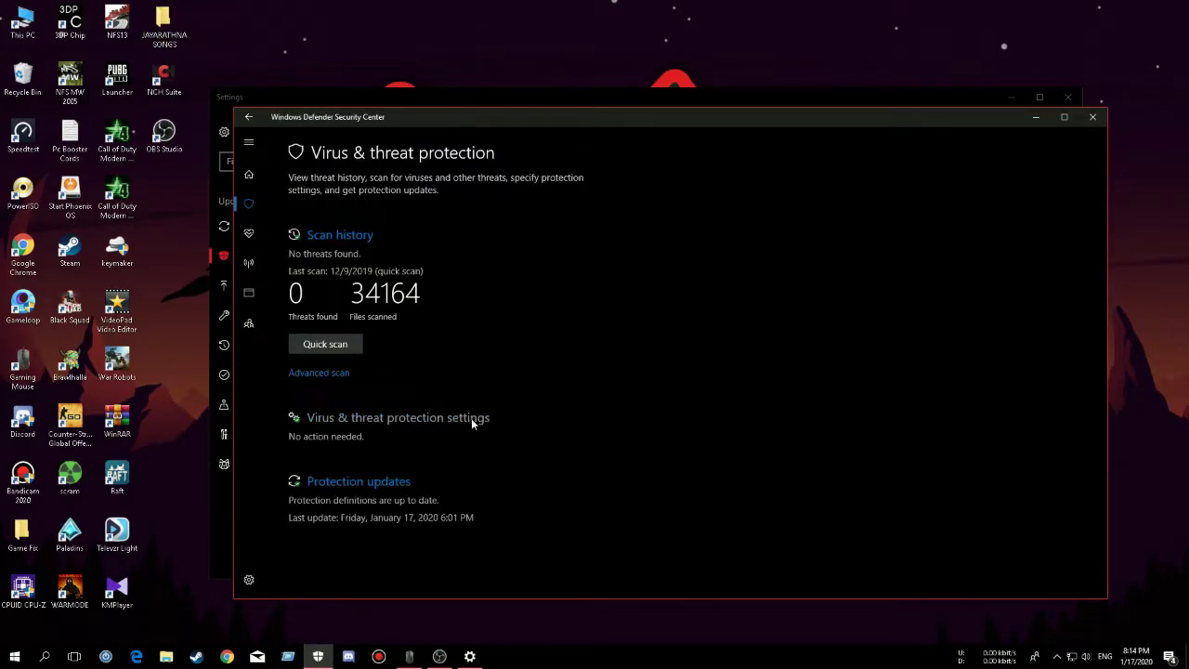
left_click(383, 415)
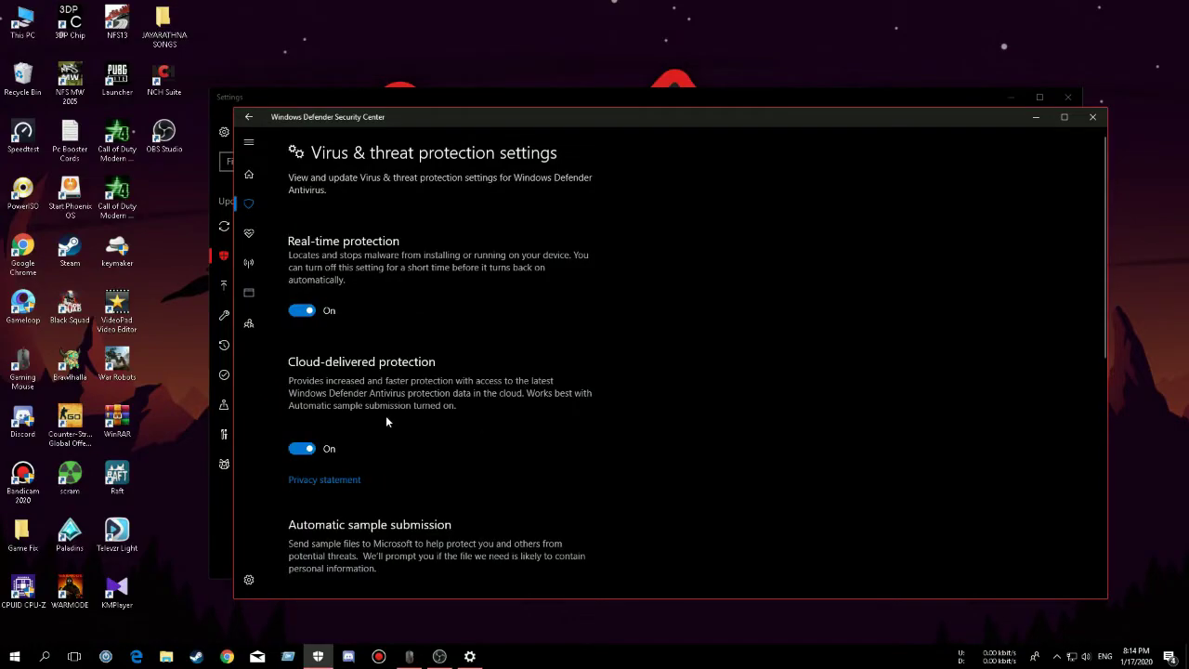
left_click(301, 312)
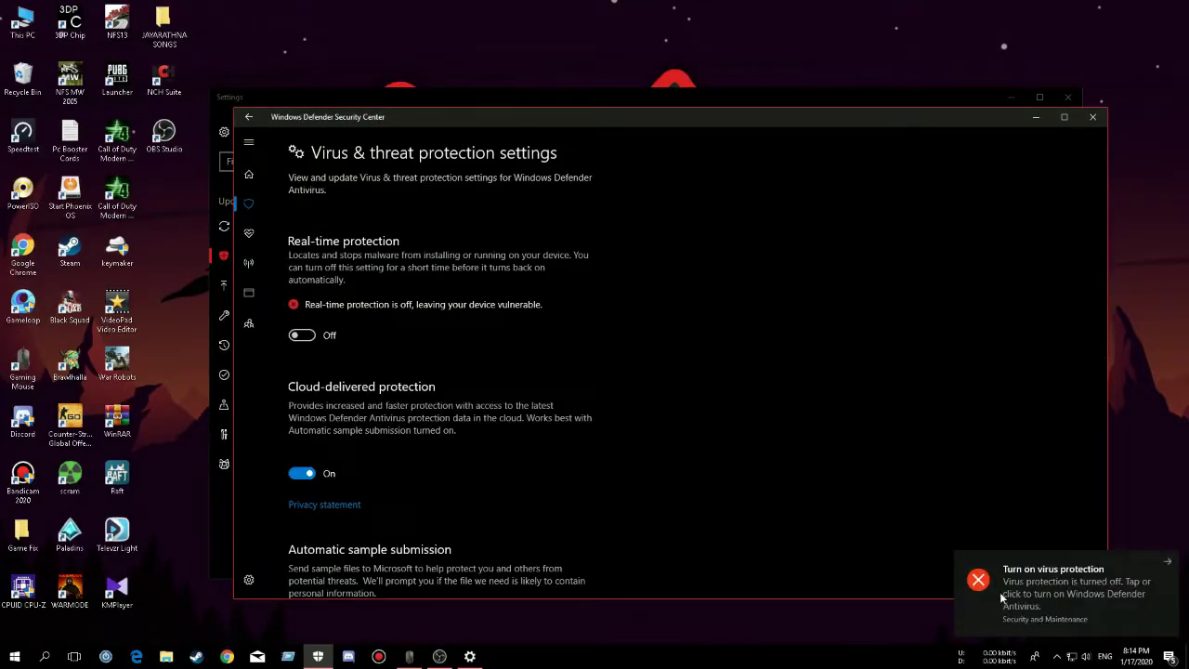
left_click(1092, 117)
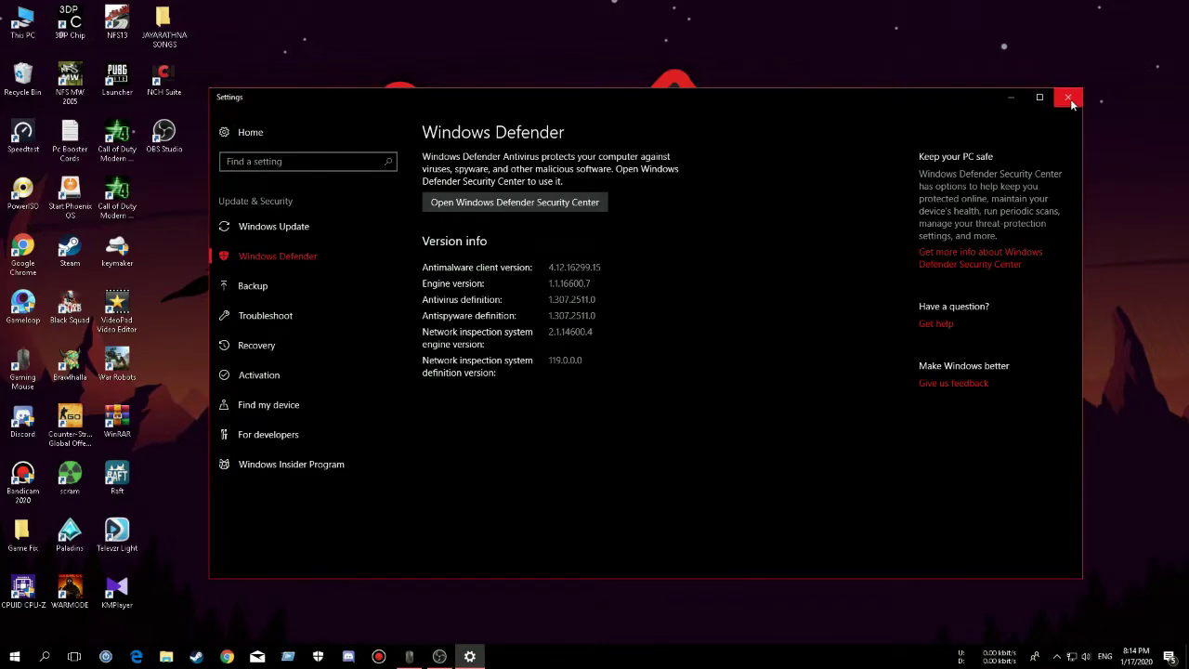
left_click(1069, 98)
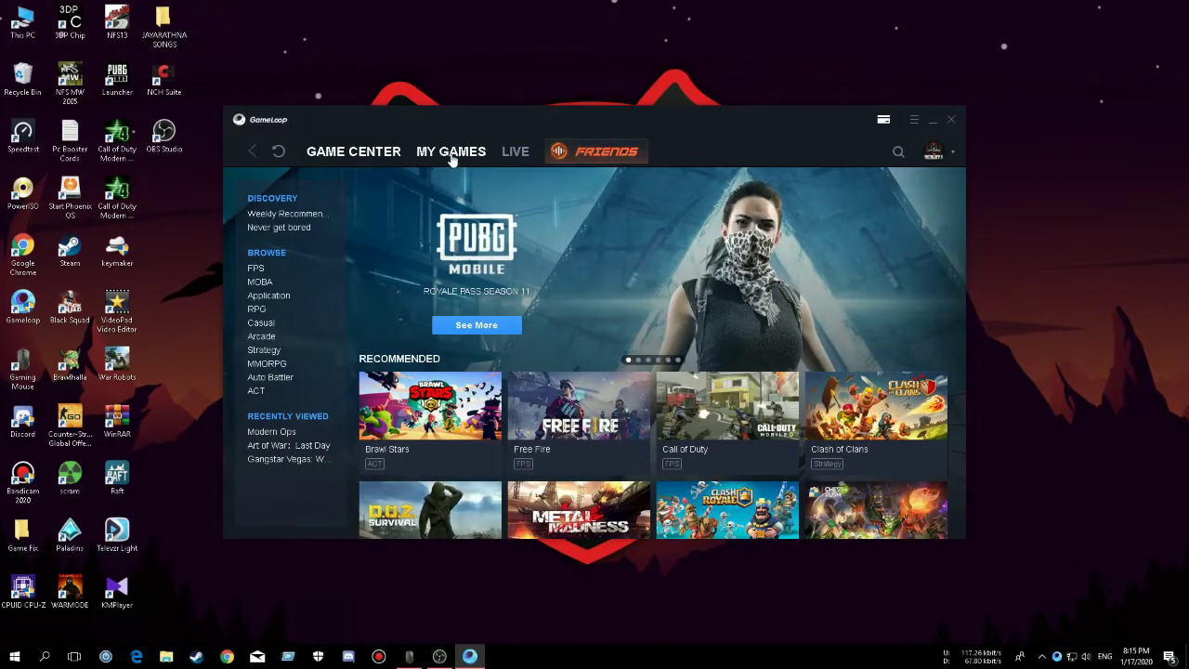
Switch to GameLoop, open its Setting Center and keep Run at Startup disabled in the basic settings.
left_click(913, 121)
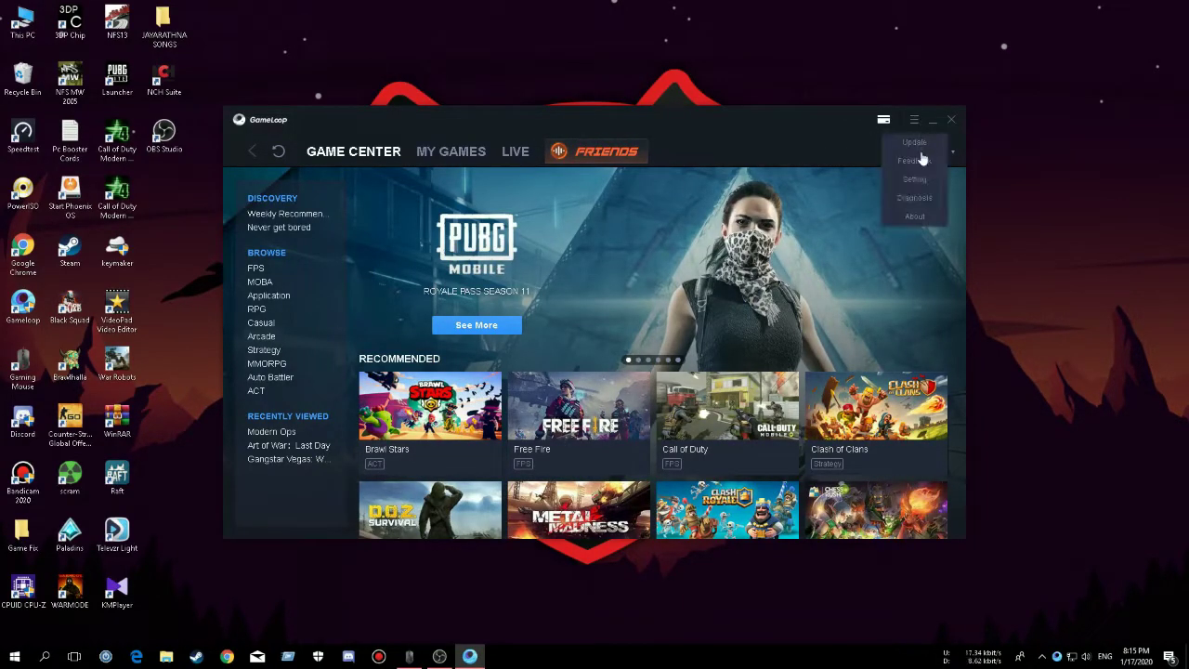
left_click(921, 188)
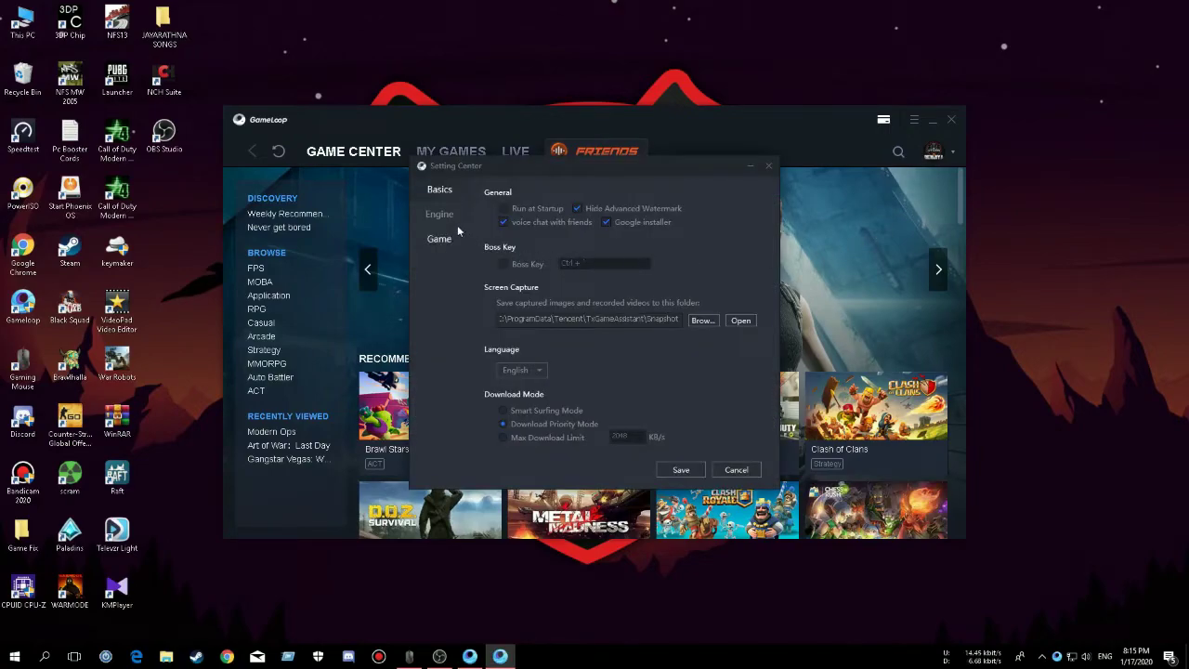
left_click(504, 209)
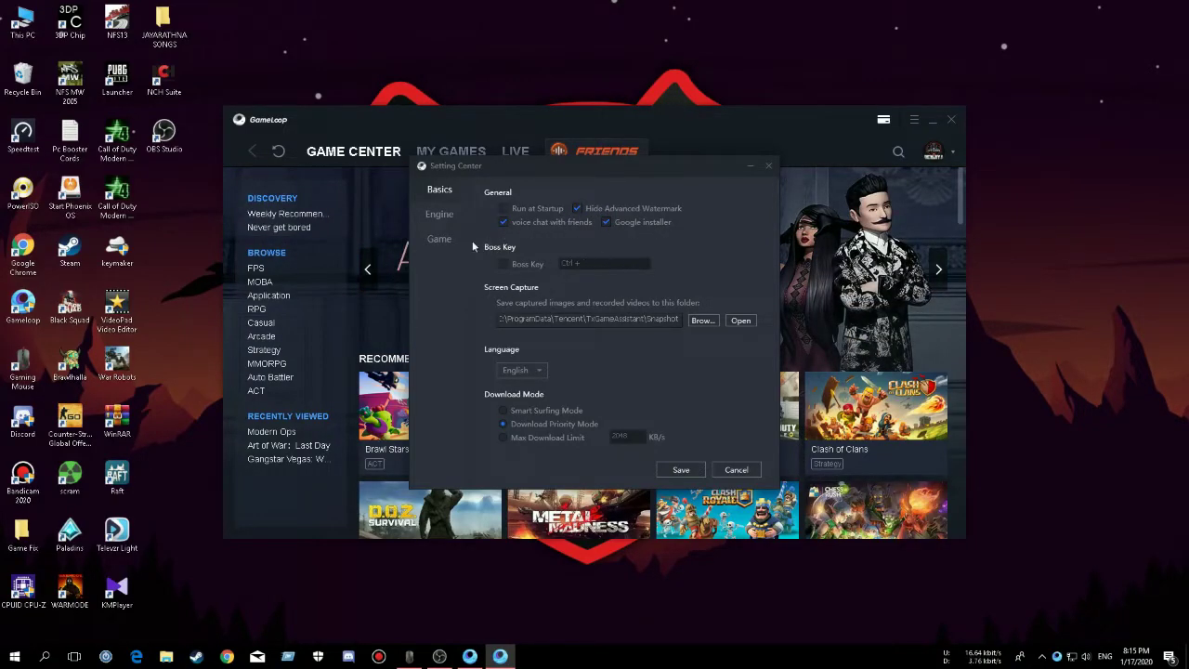
In the engine settings, leave Prioritize Dedicated GPU disabled and set anti-aliasing to Close.
left_click(452, 216)
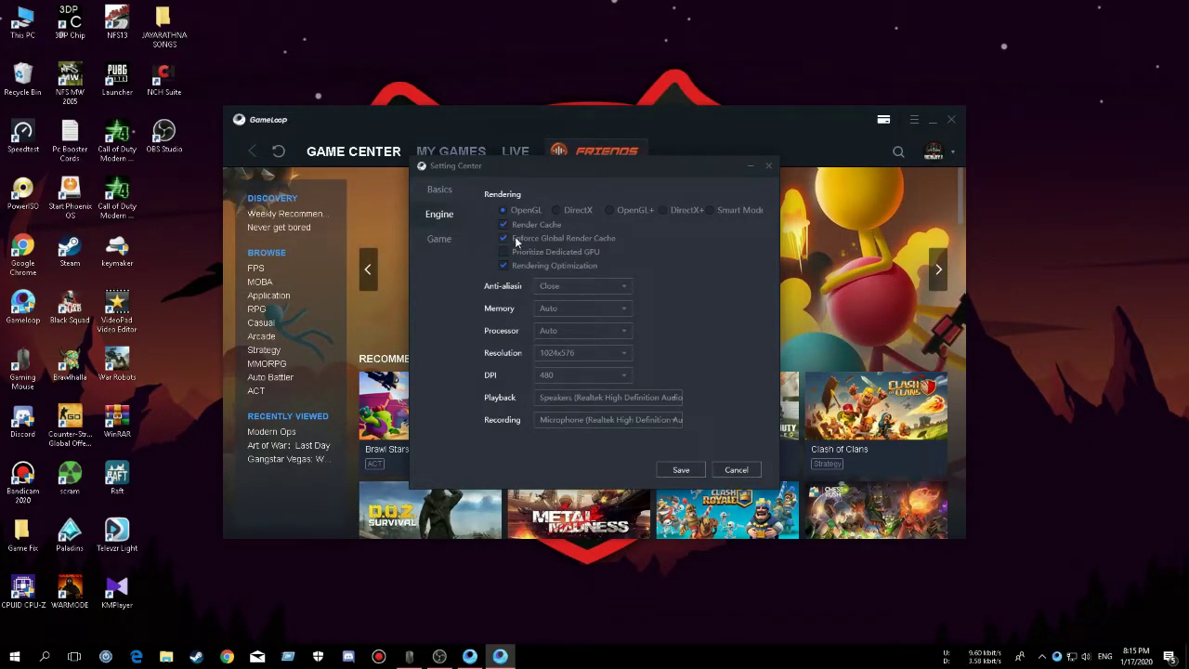
left_click(506, 254)
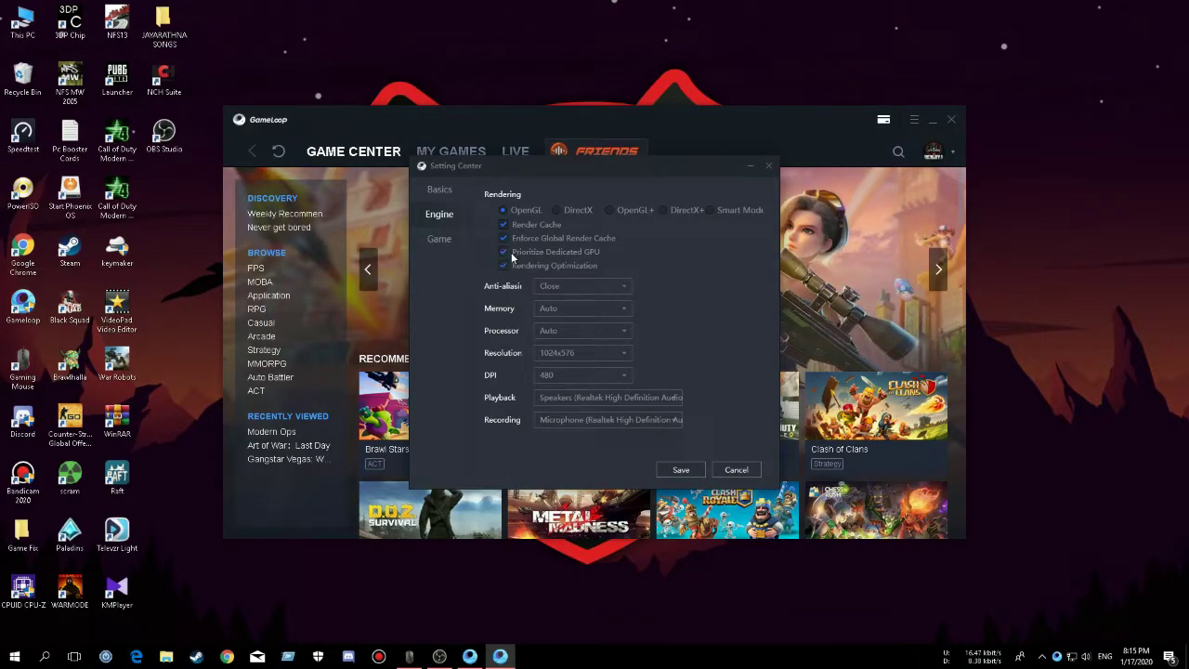
left_click(575, 289)
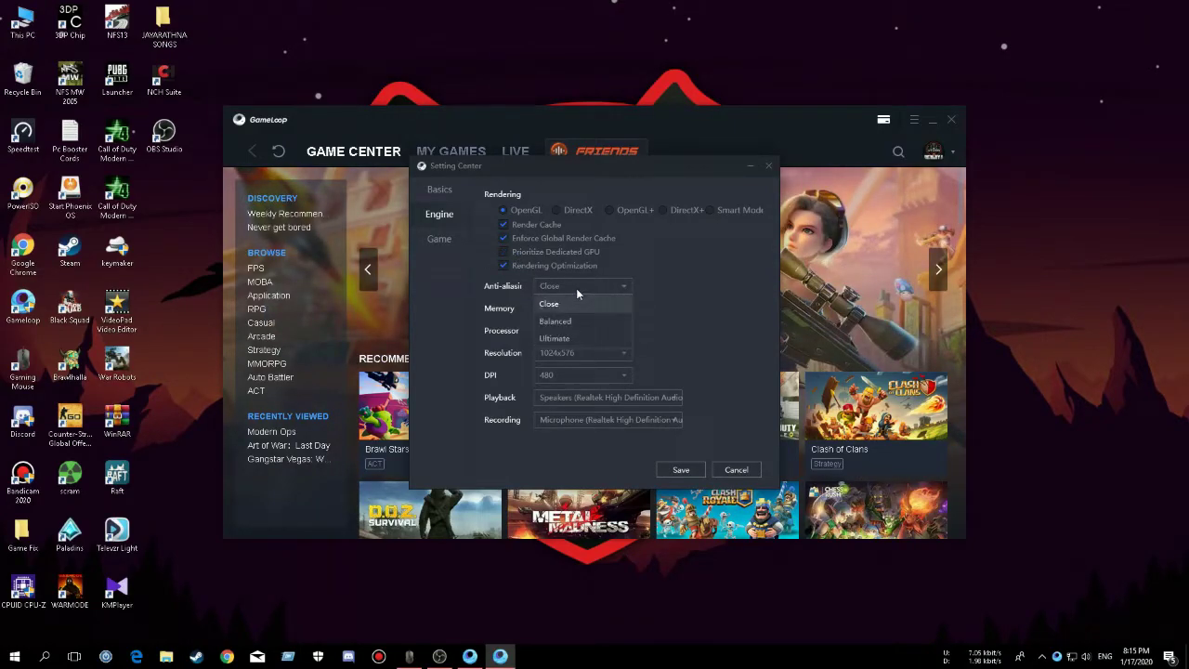
left_click(552, 308)
Set both the emulator's memory and processor allocation to Auto.
left_click(568, 309)
scroll(568, 351, "up", 3)
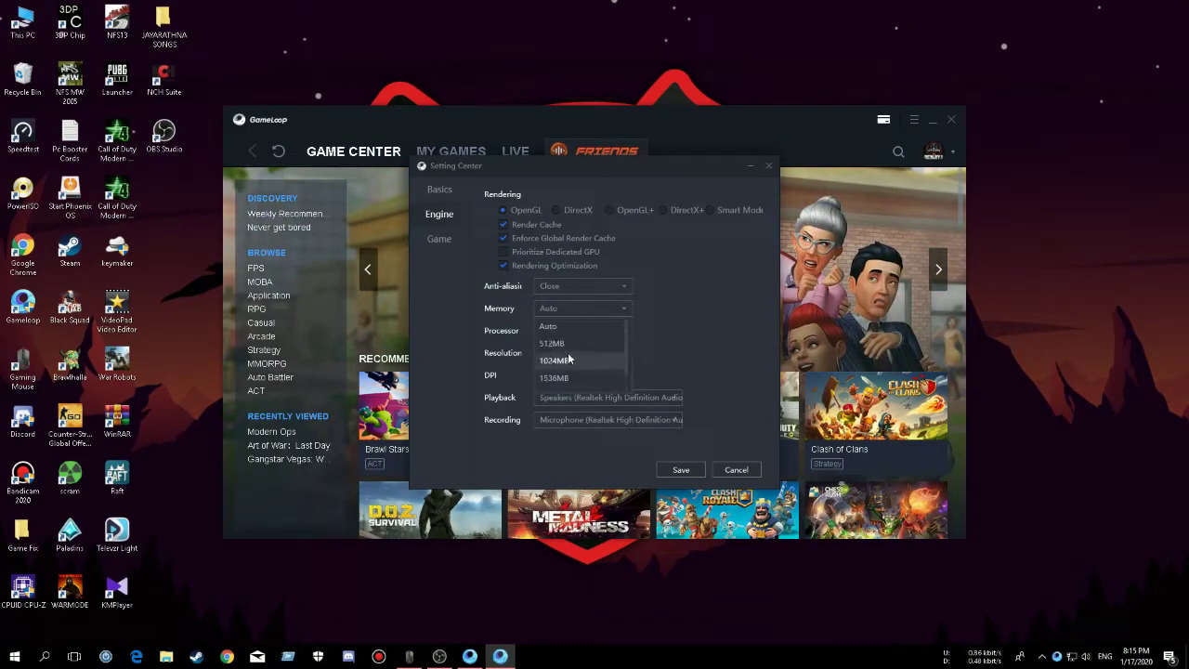
left_click(599, 330)
left_click(587, 331)
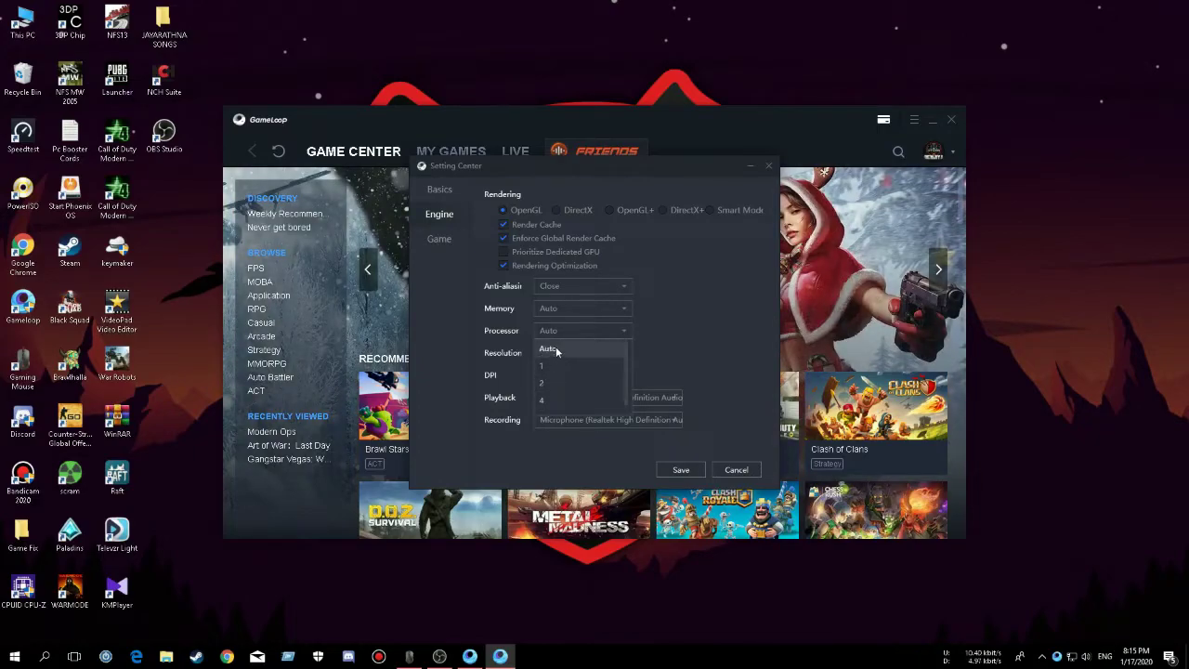
left_click(573, 349)
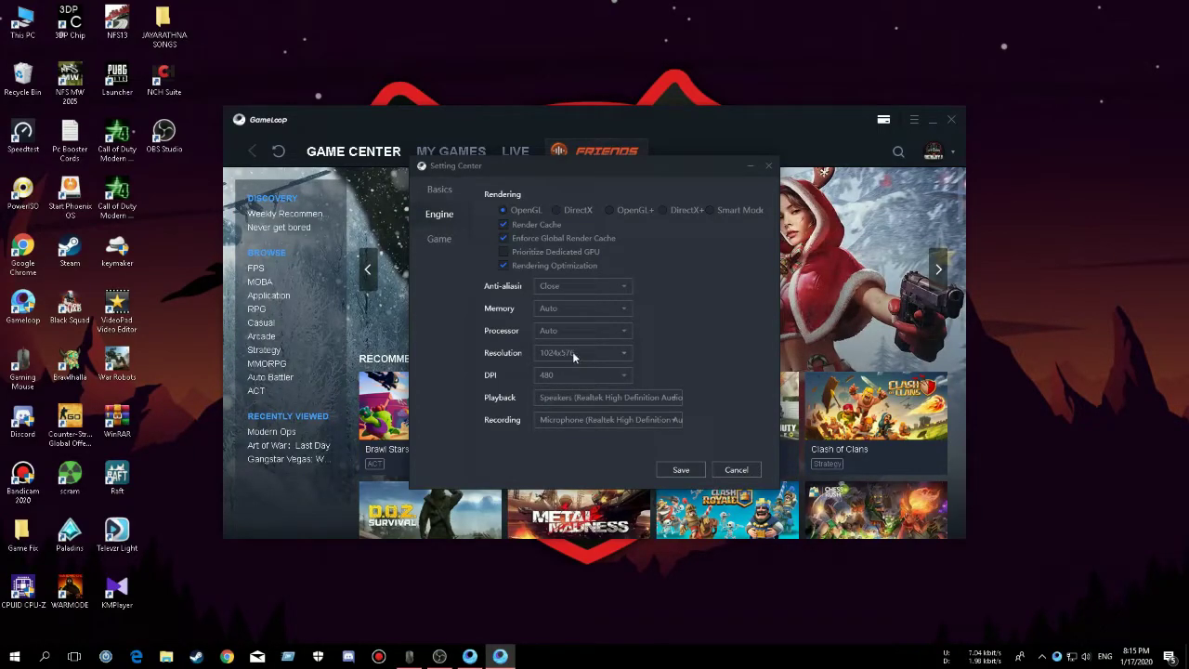
Set the emulator's resolution to 1024x576 and its DPI to 480.
left_click(577, 353)
left_click(557, 371)
left_click(550, 376)
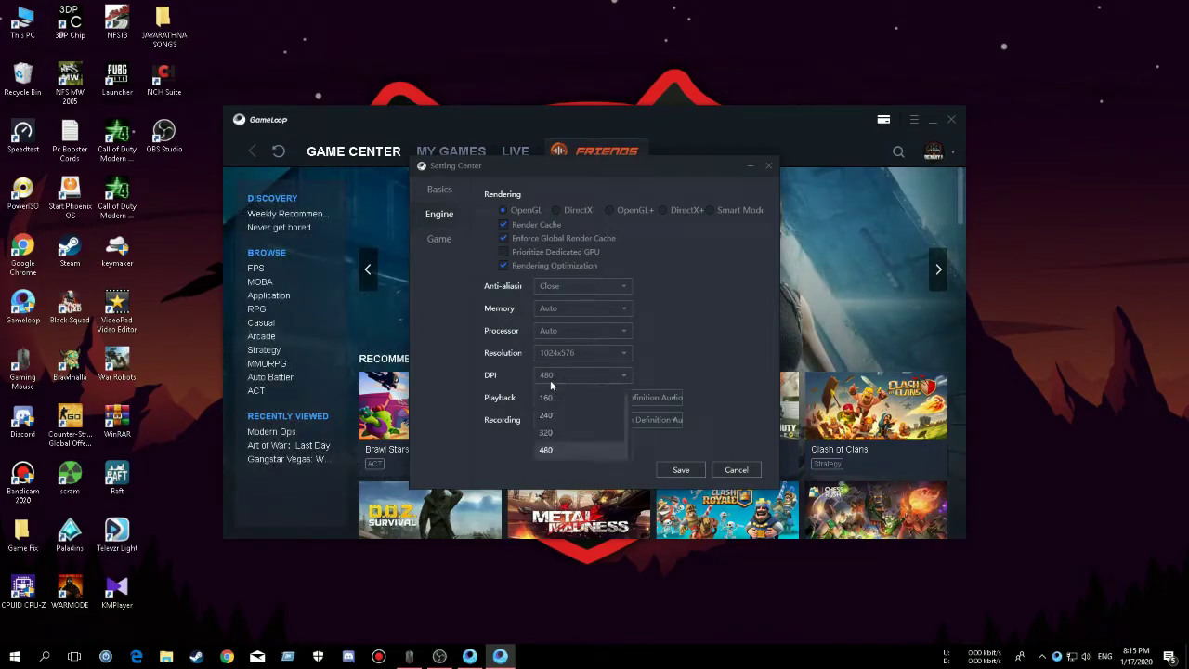
left_click(548, 449)
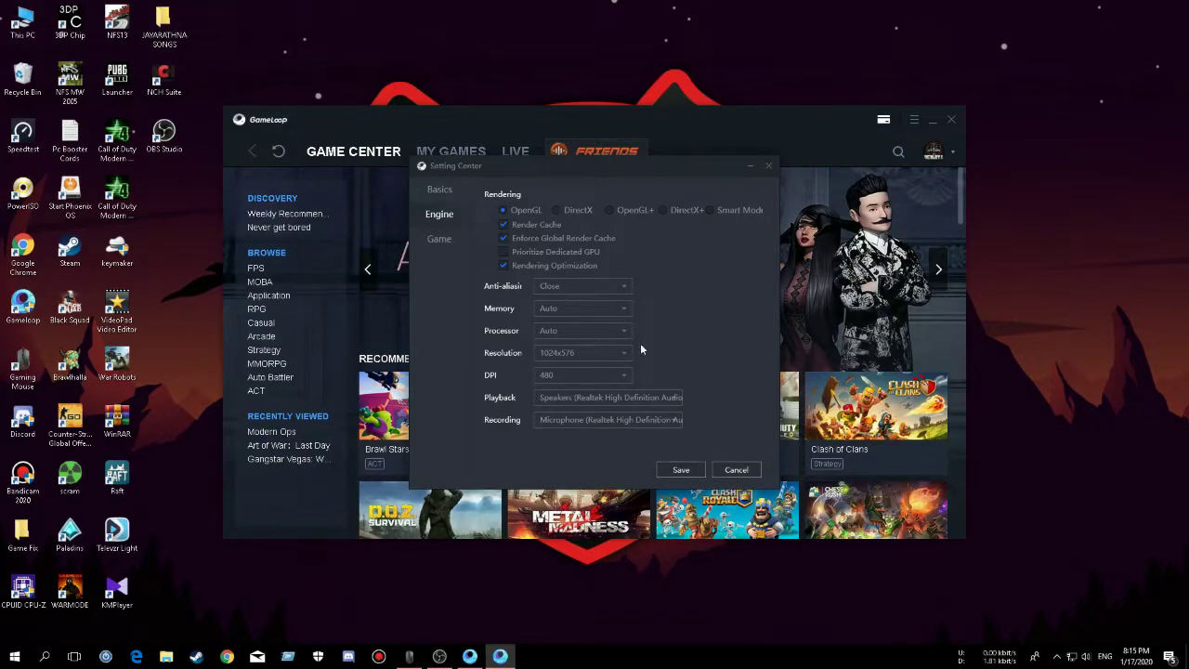
Set PUBG Mobile's gaming resolution to SD 720P in the game settings and close the Setting Center.
left_click(444, 244)
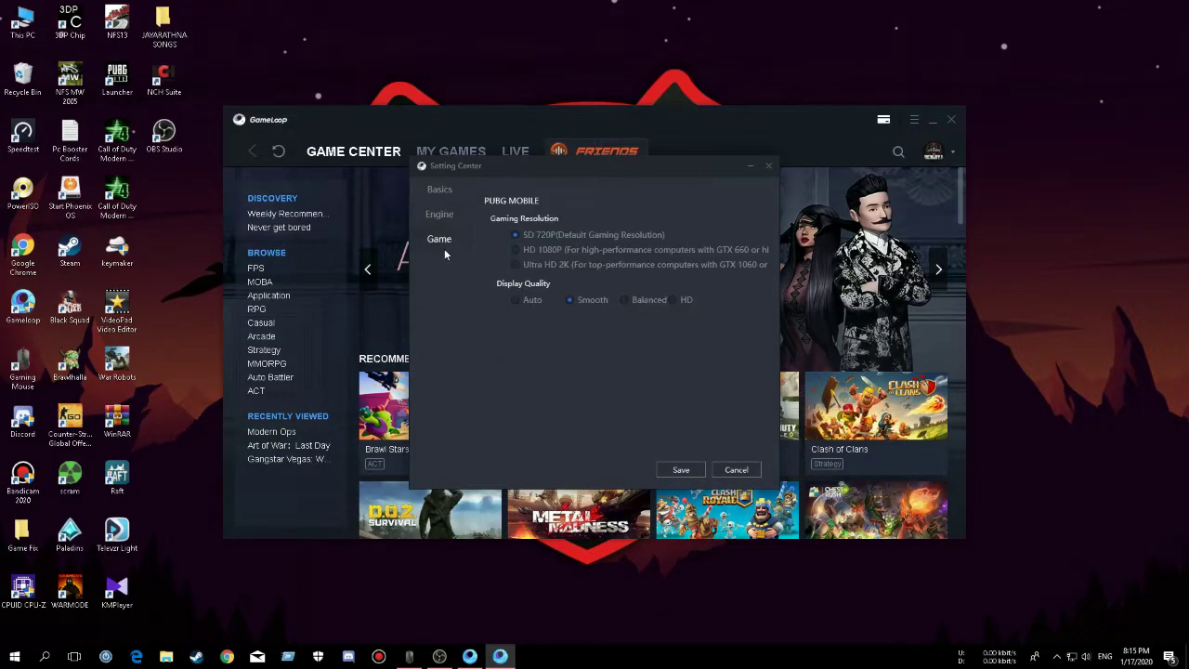
left_click(526, 236)
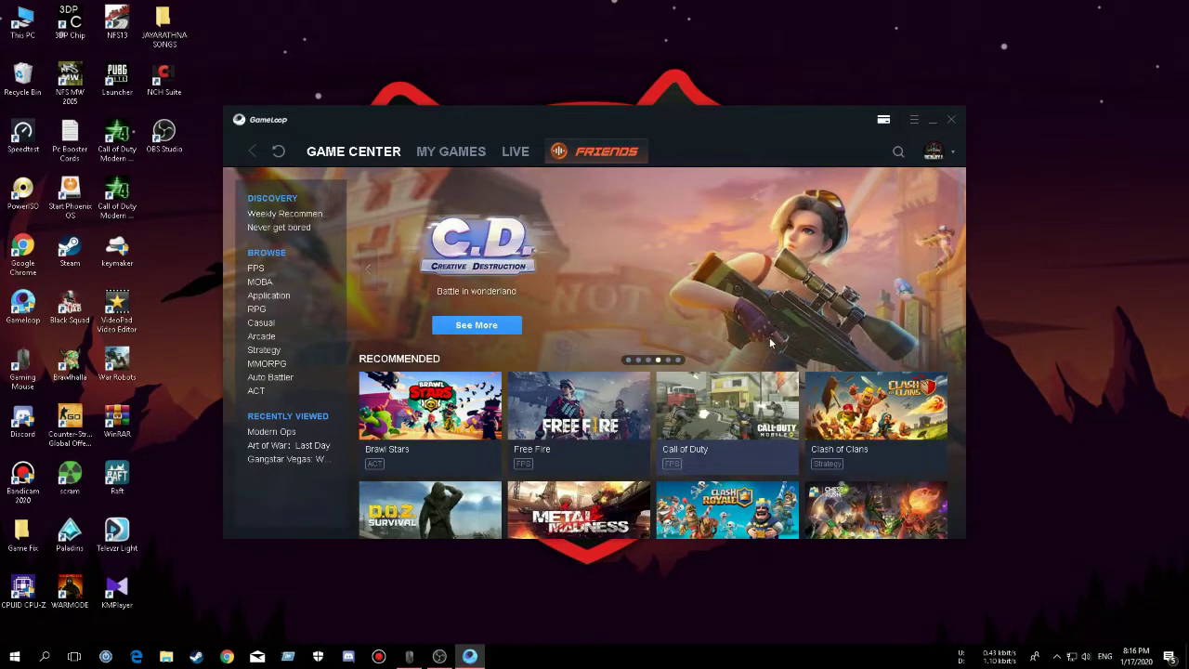
Examine the computer's hardware and emulator details in GameLoop's Diagnostic Tool, and close it.
left_click(915, 121)
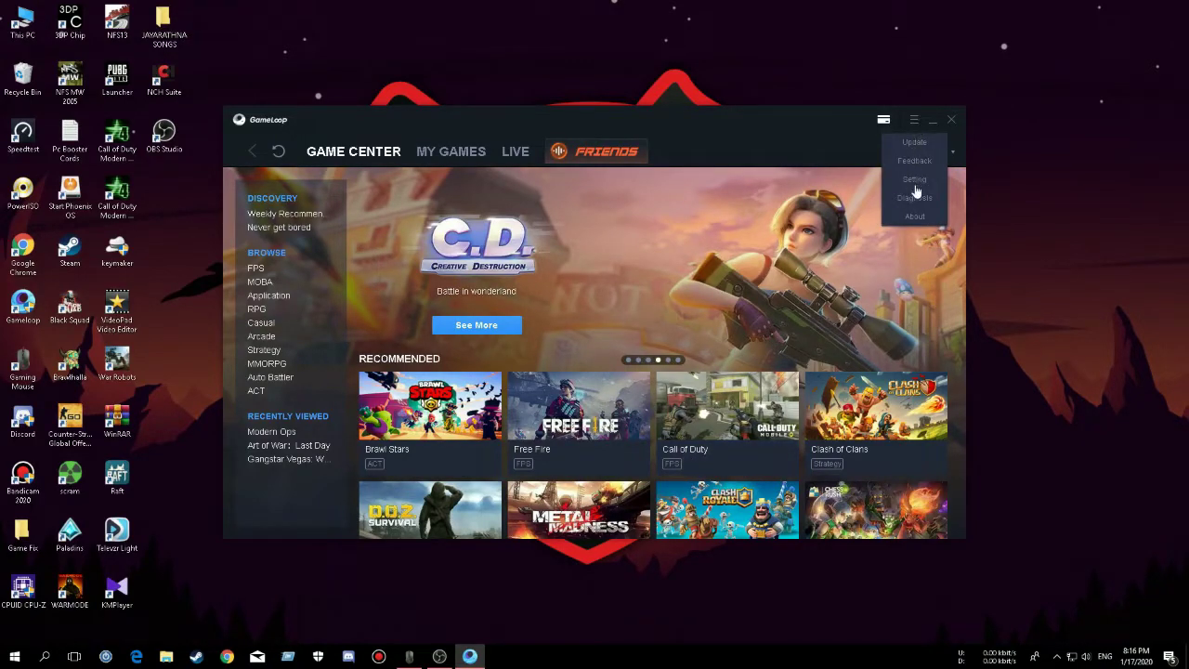
left_click(915, 199)
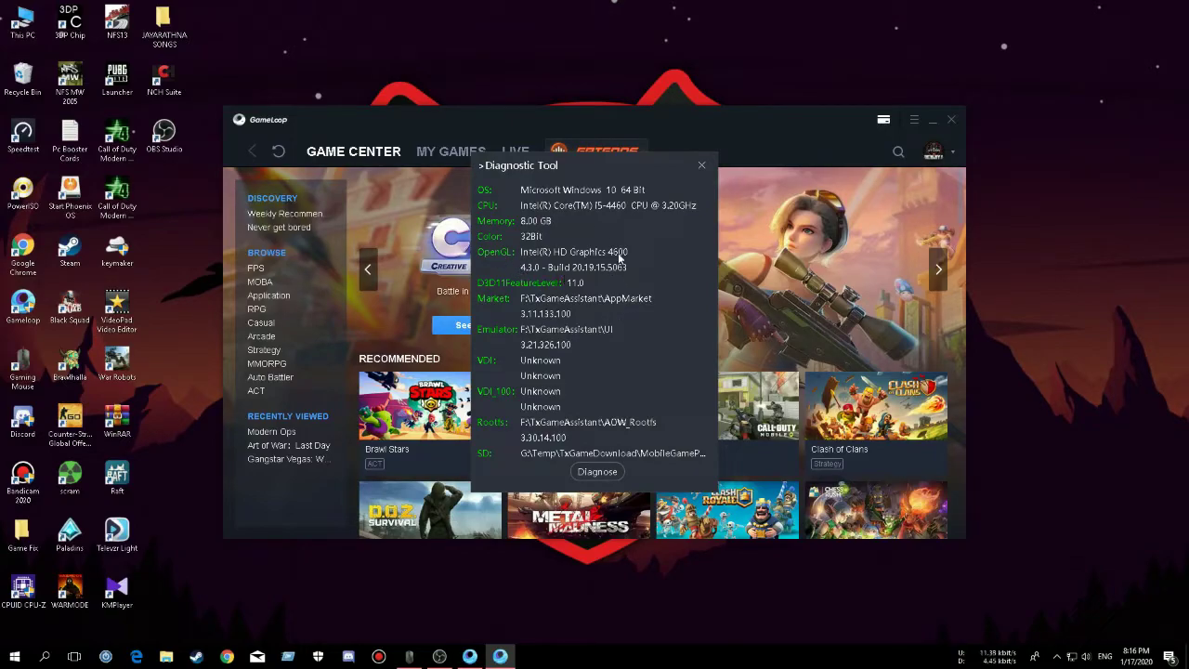
left_click(702, 165)
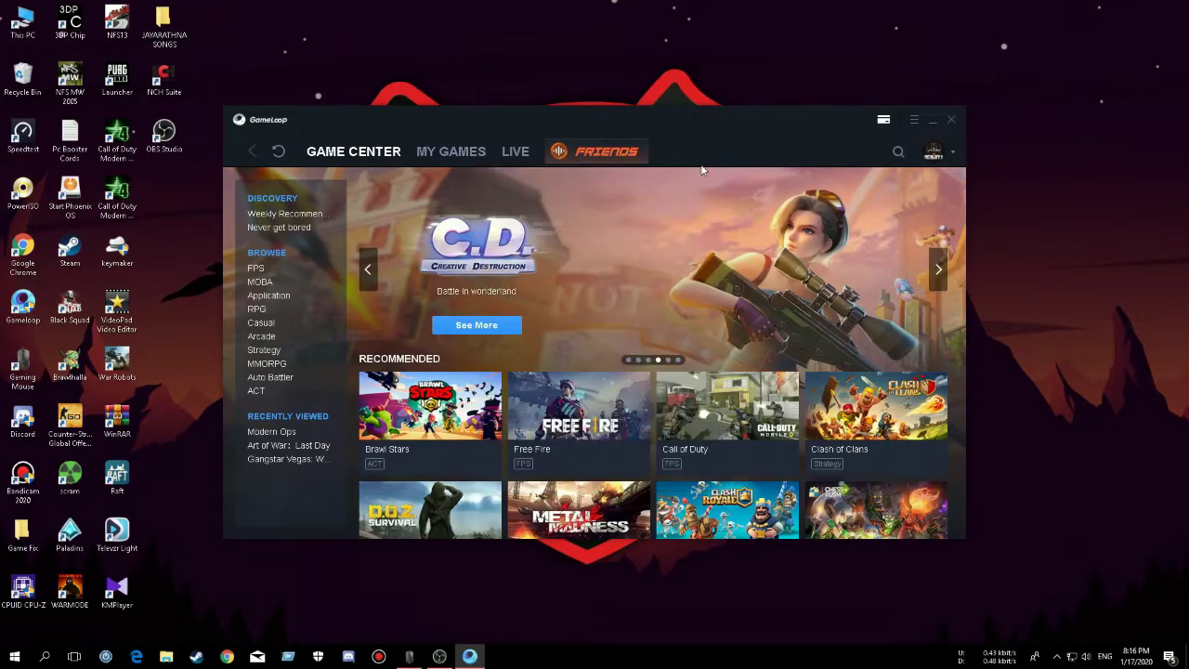
Launch PUBG Mobile from the installed games, close the GameLoop window and check the hidden background apps.
left_click(423, 152)
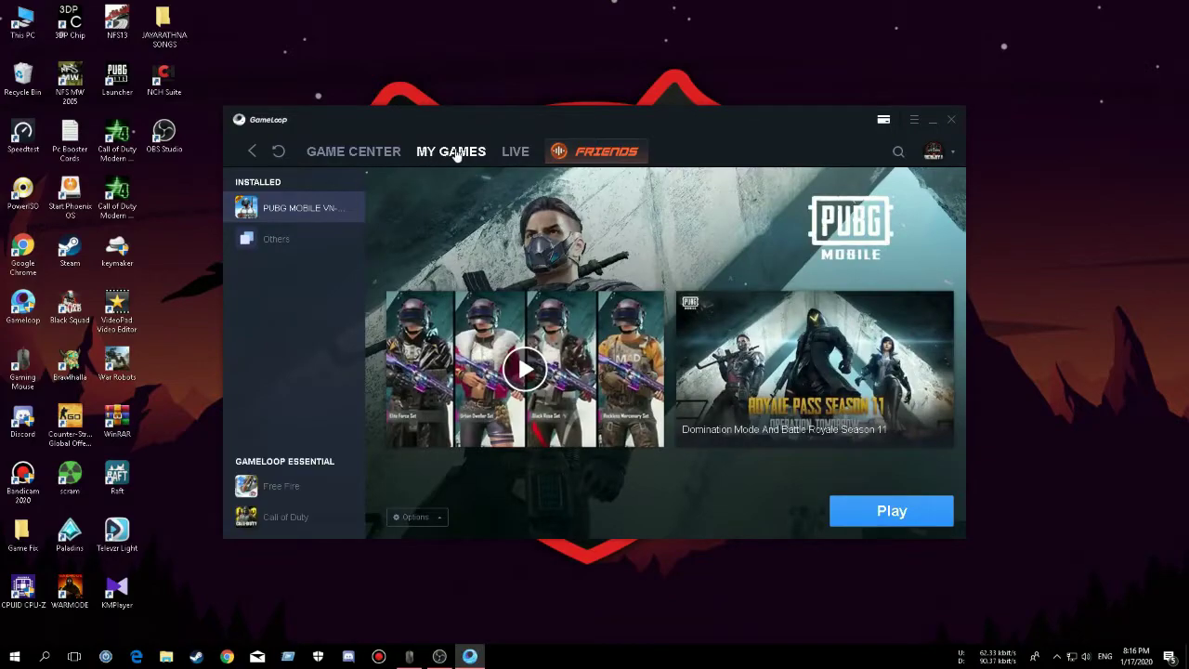
left_click(890, 510)
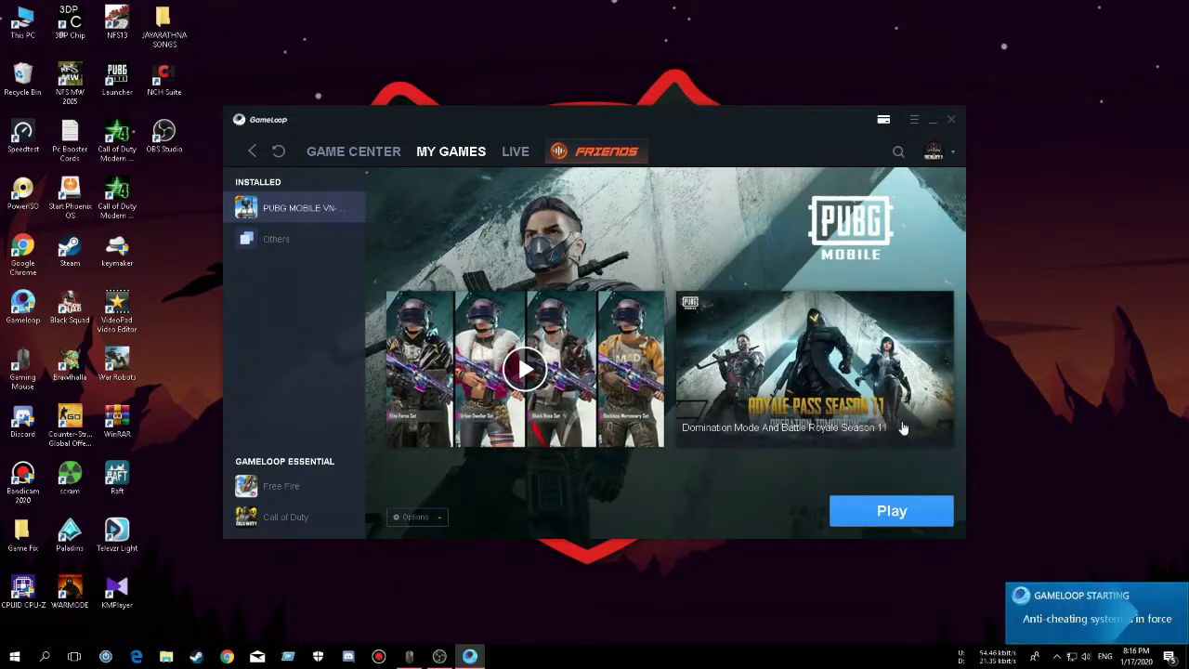
left_click(951, 120)
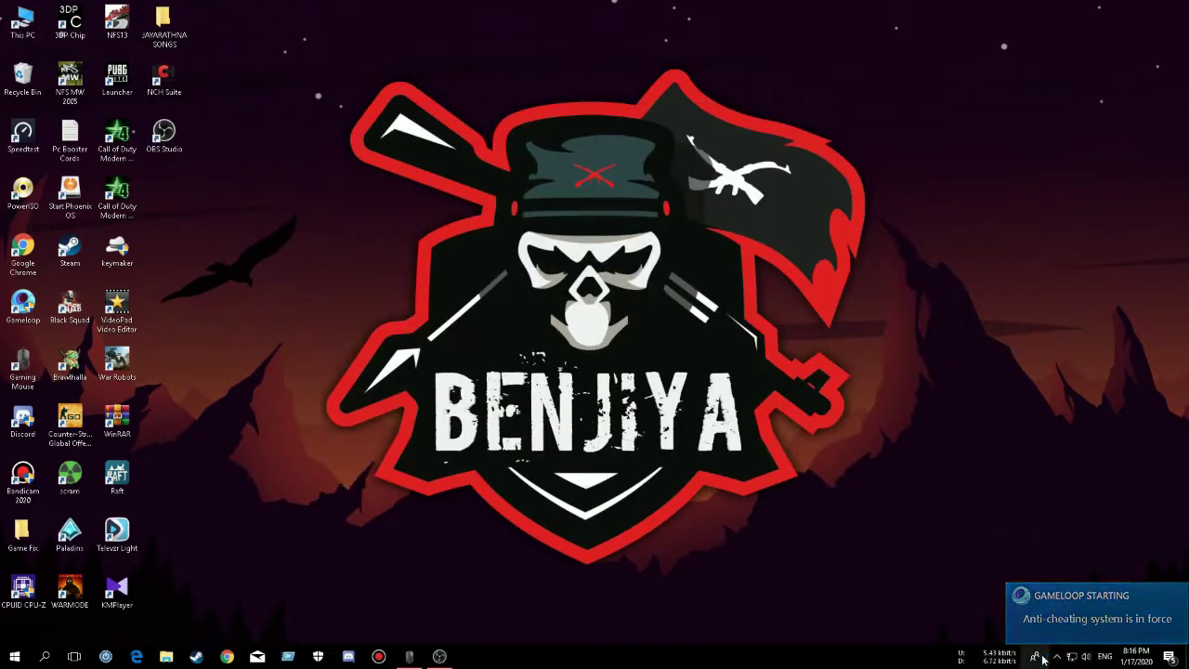
left_click(1057, 657)
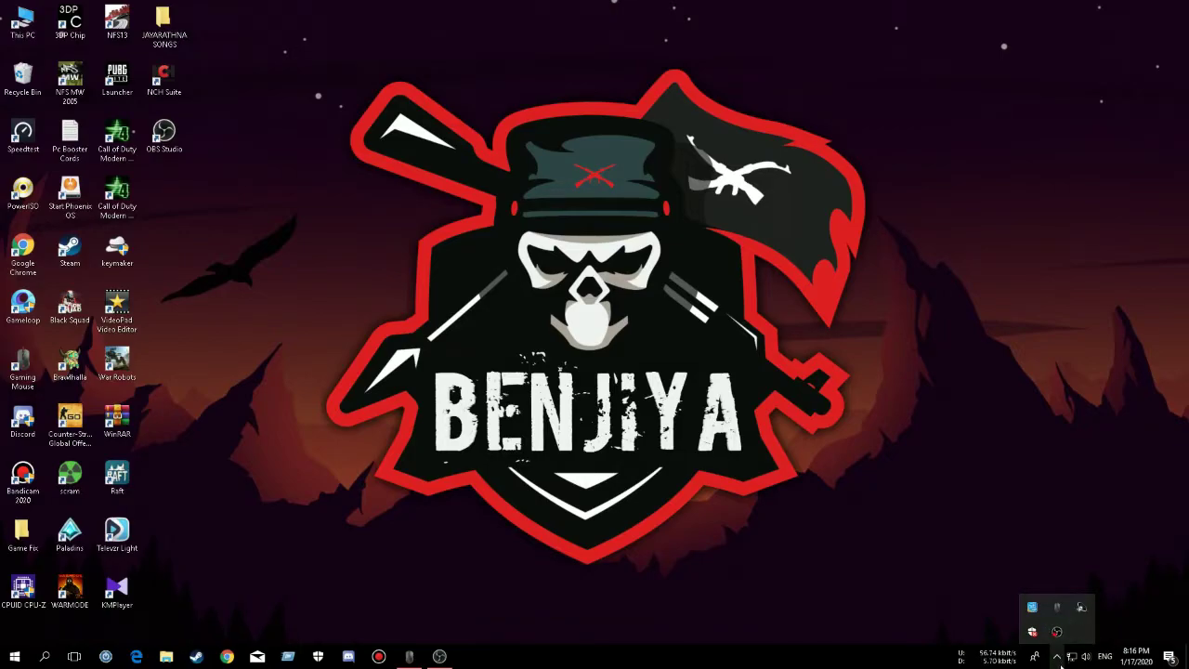
left_click(1058, 656)
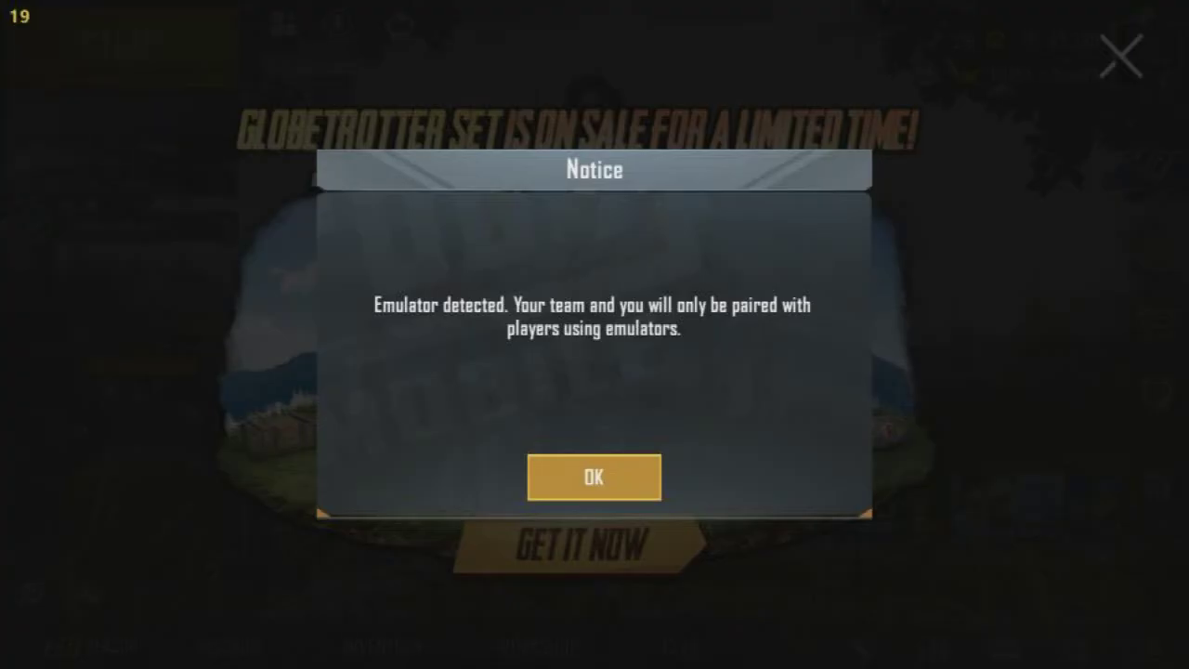
Dismiss the emulator notice and the Globetrotter Set promotion, and open the game's graphics settings.
key("Escape")
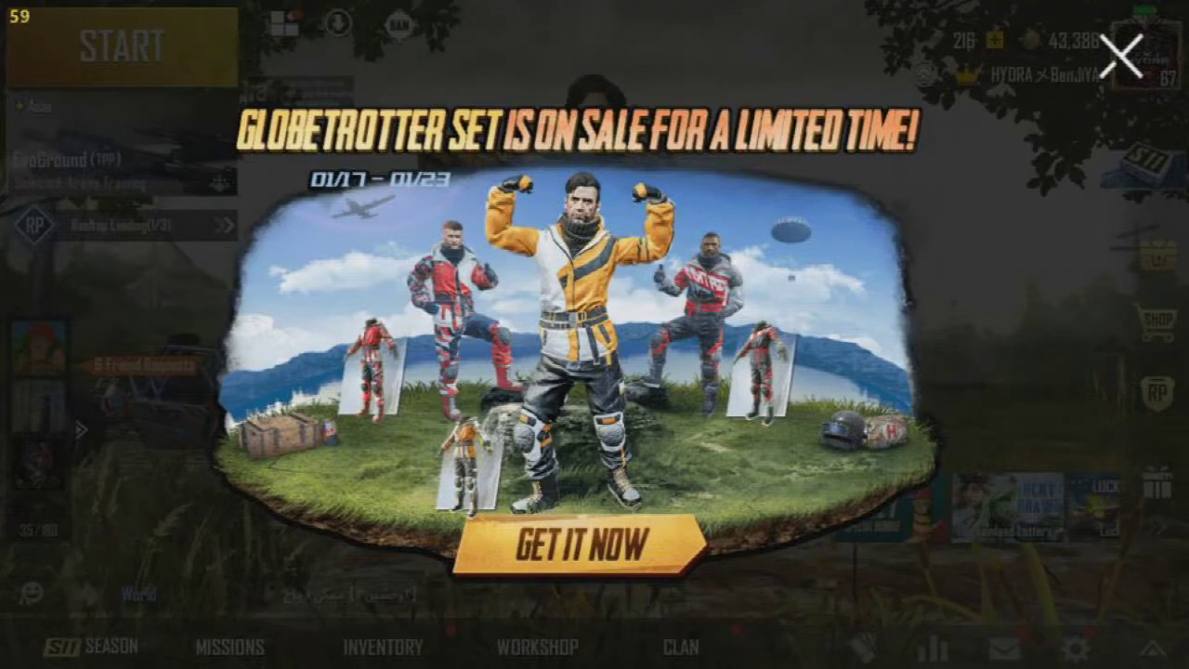
key("Escape")
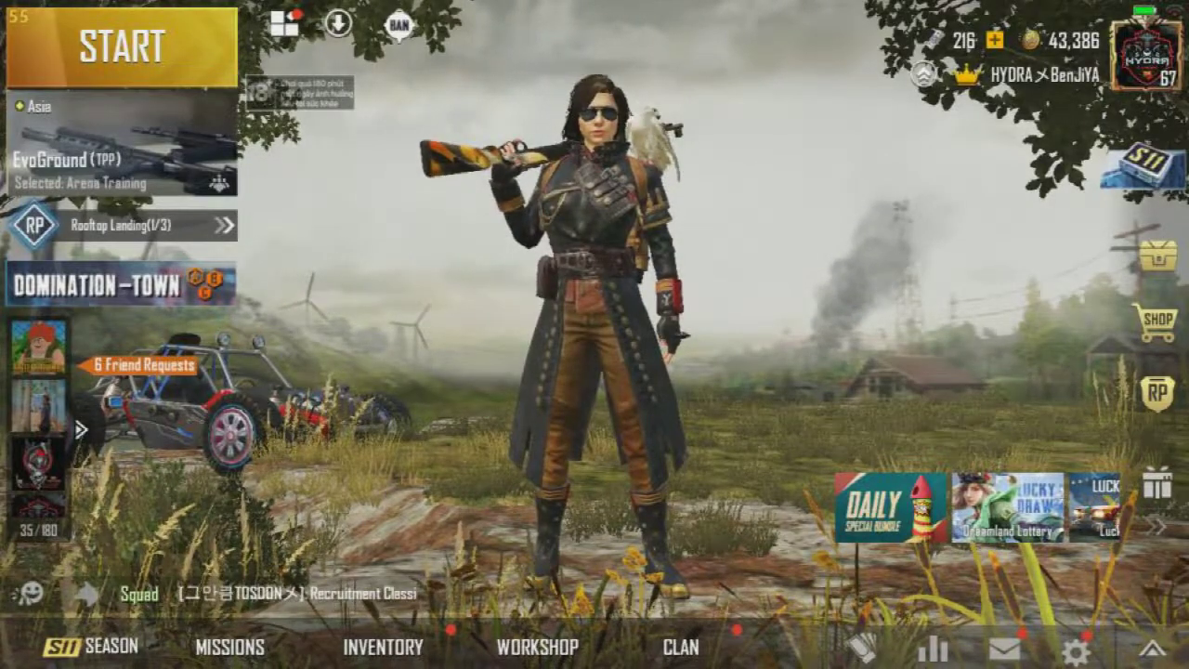
left_click(1075, 648)
left_click(1093, 171)
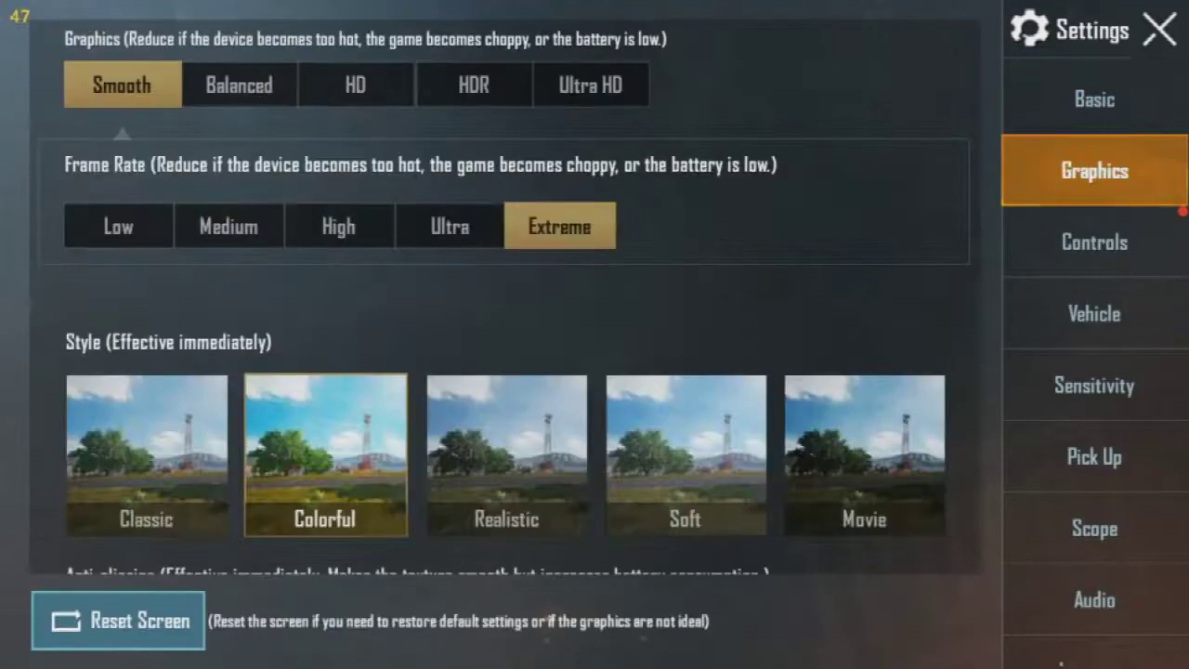
Set PUBG Mobile's graphics quality to Smooth and its frame rate to Extreme.
left_click(239, 85)
left_click(122, 85)
left_click(449, 226)
left_click(559, 226)
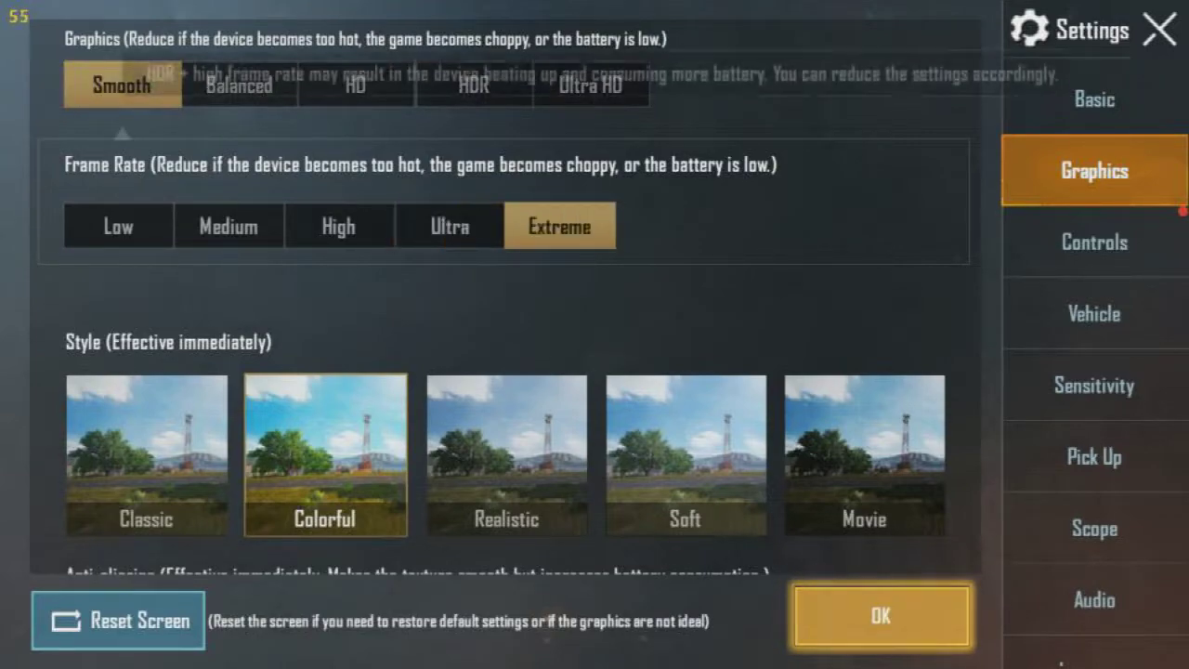
Try the lower frame rates and Balanced graphics, and return to the Extreme frame rate with Smooth graphics.
left_click(338, 227)
left_click(228, 227)
left_click(118, 227)
left_click(450, 227)
left_click(560, 227)
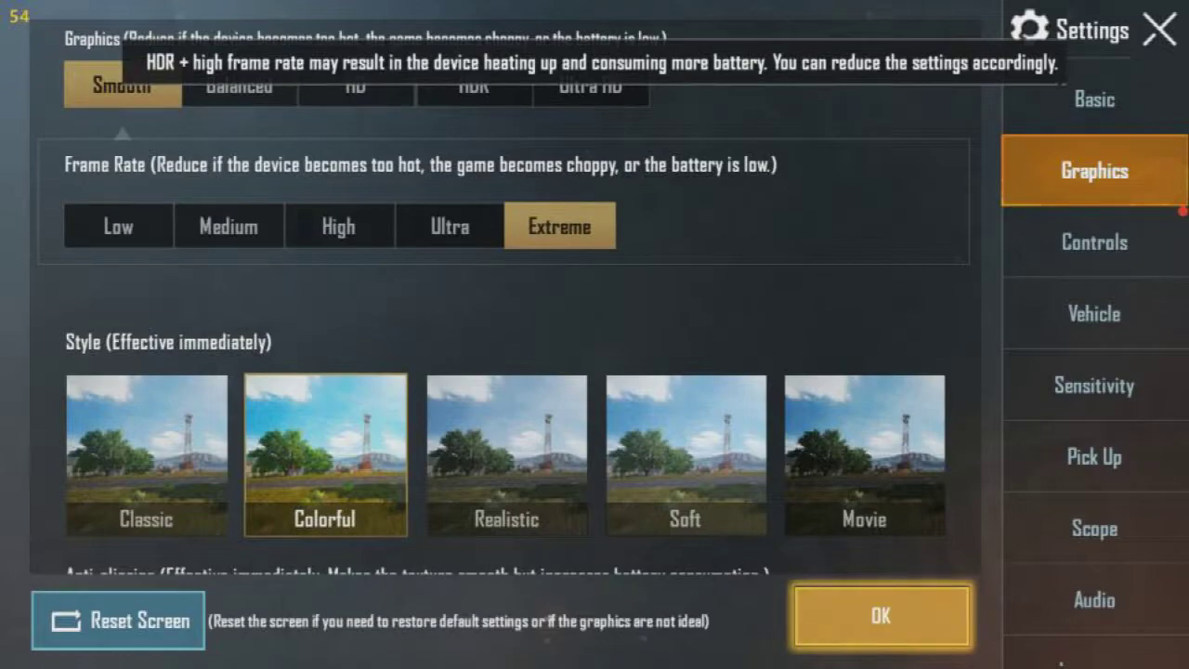
left_click(239, 85)
left_click(122, 84)
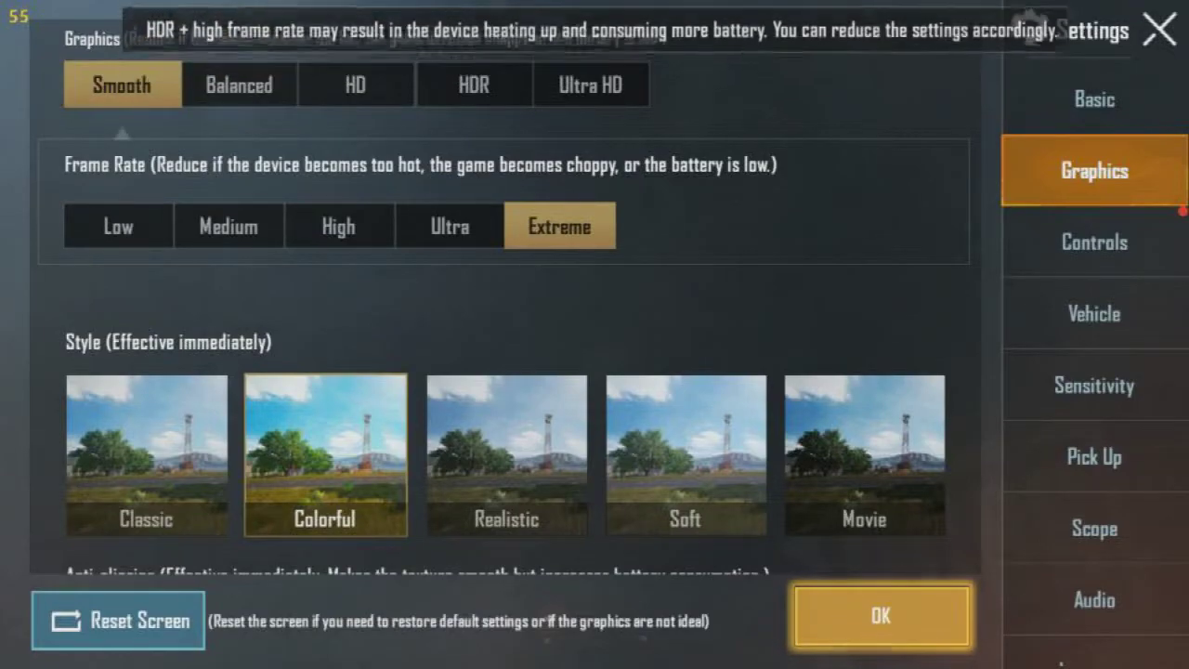
Switch anti-aliasing and auto-adjust graphics to Enable and back to Disable.
scroll(506, 372, "down", 3)
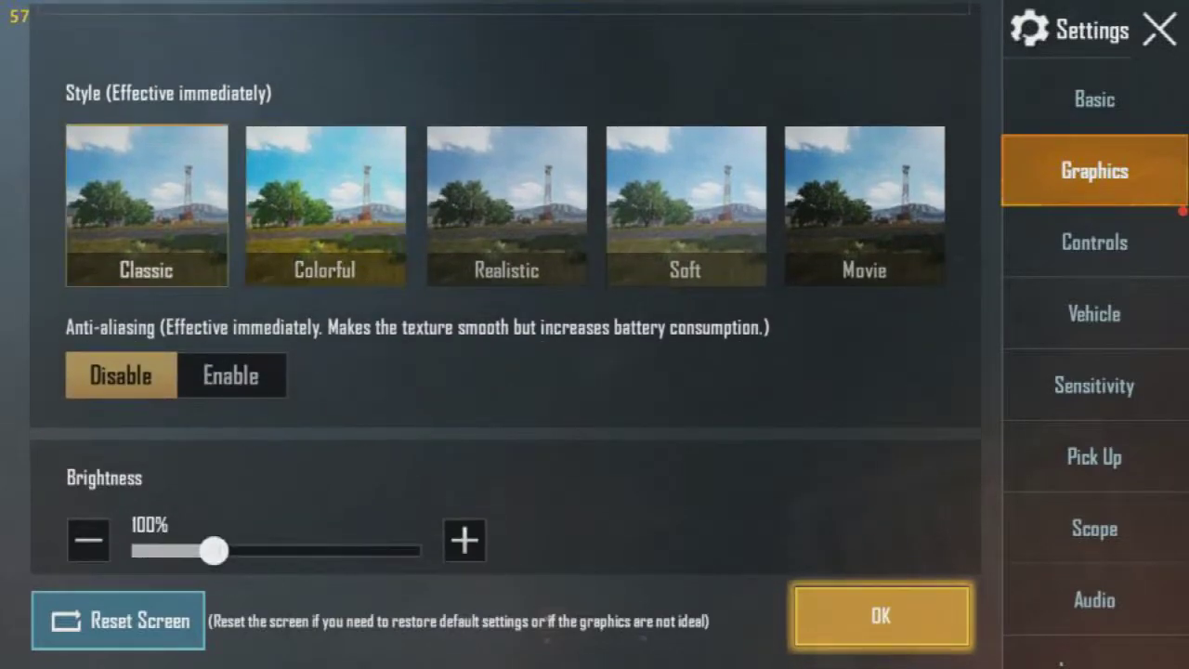
left_click(230, 375)
left_click(120, 376)
scroll(506, 307, "down", 5)
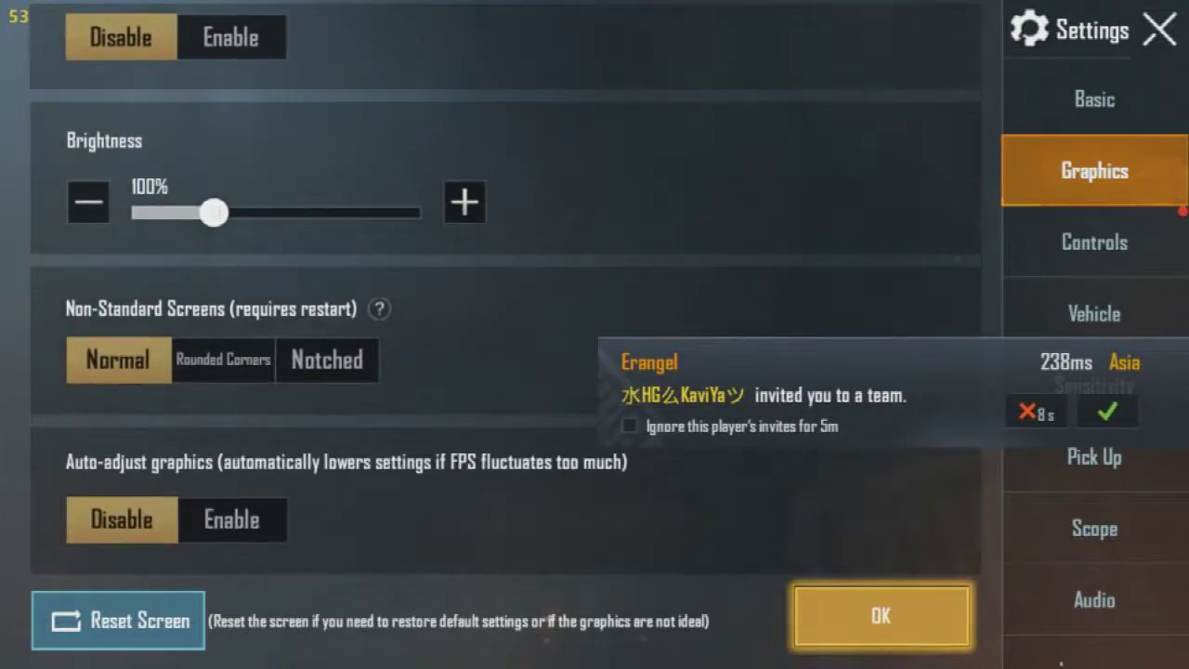
left_click(231, 519)
left_click(121, 519)
Ignore the inviting player's invites for 5 minutes and decline the team invitation.
left_click(630, 425)
left_click(1033, 411)
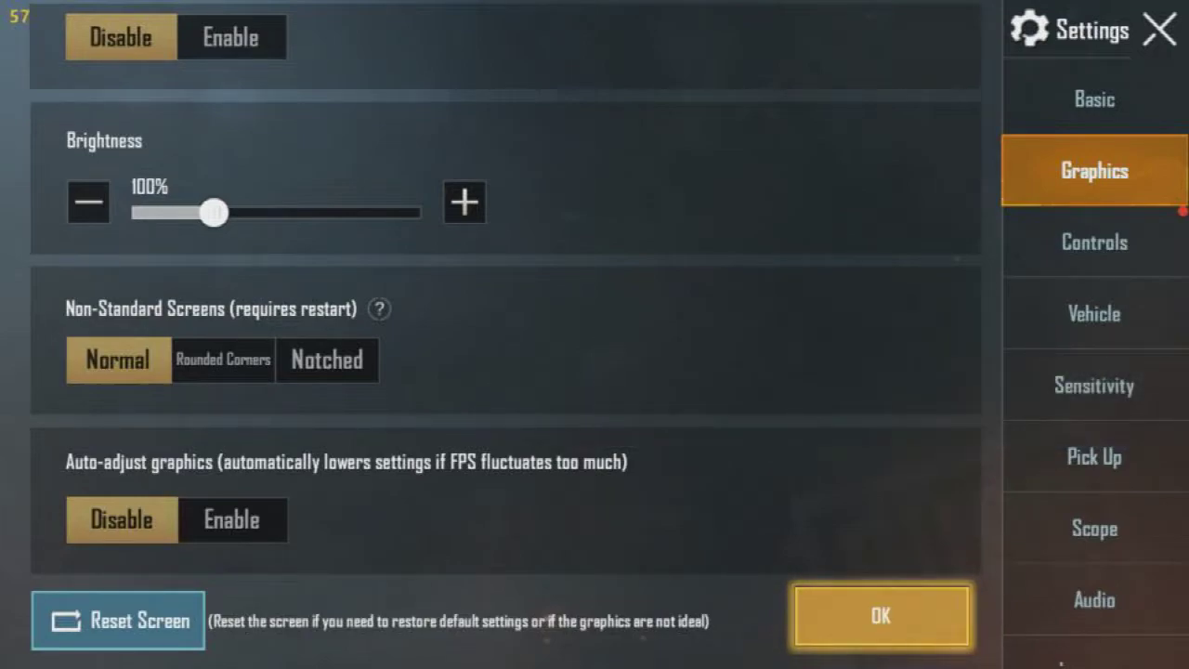
Apply the graphics settings, return to the lobby, and start matchmaking for EvoGround Arena Training.
scroll(507, 307, "up", 10)
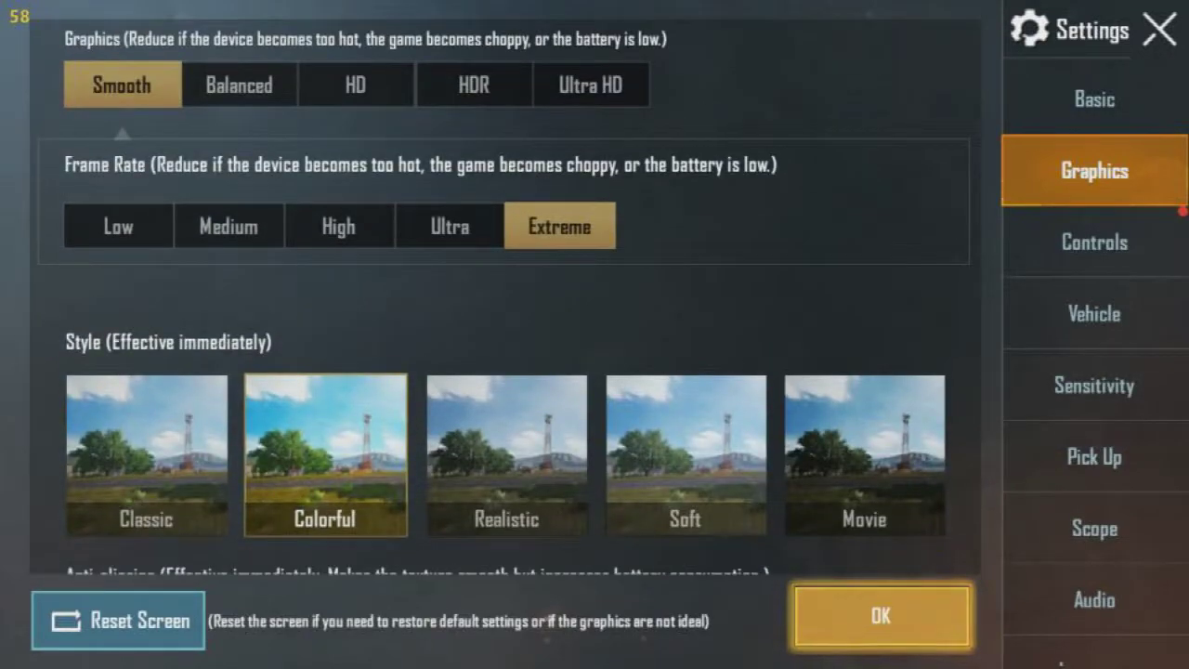
left_click(880, 614)
left_click(593, 477)
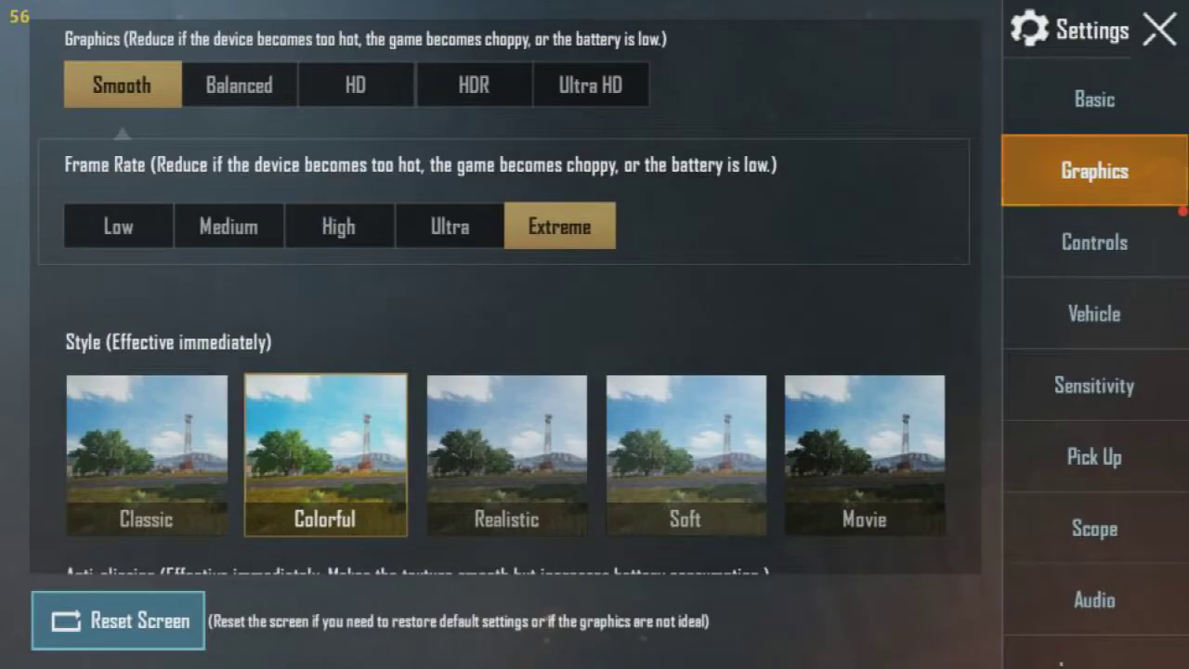
key("Escape")
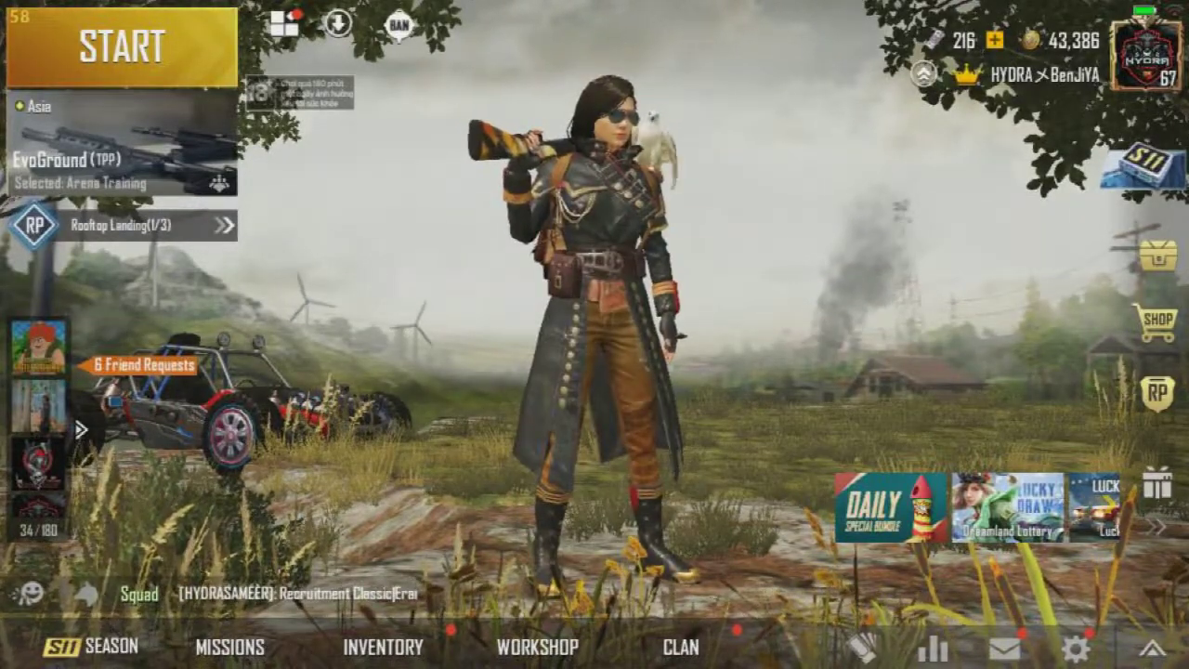
left_click(121, 46)
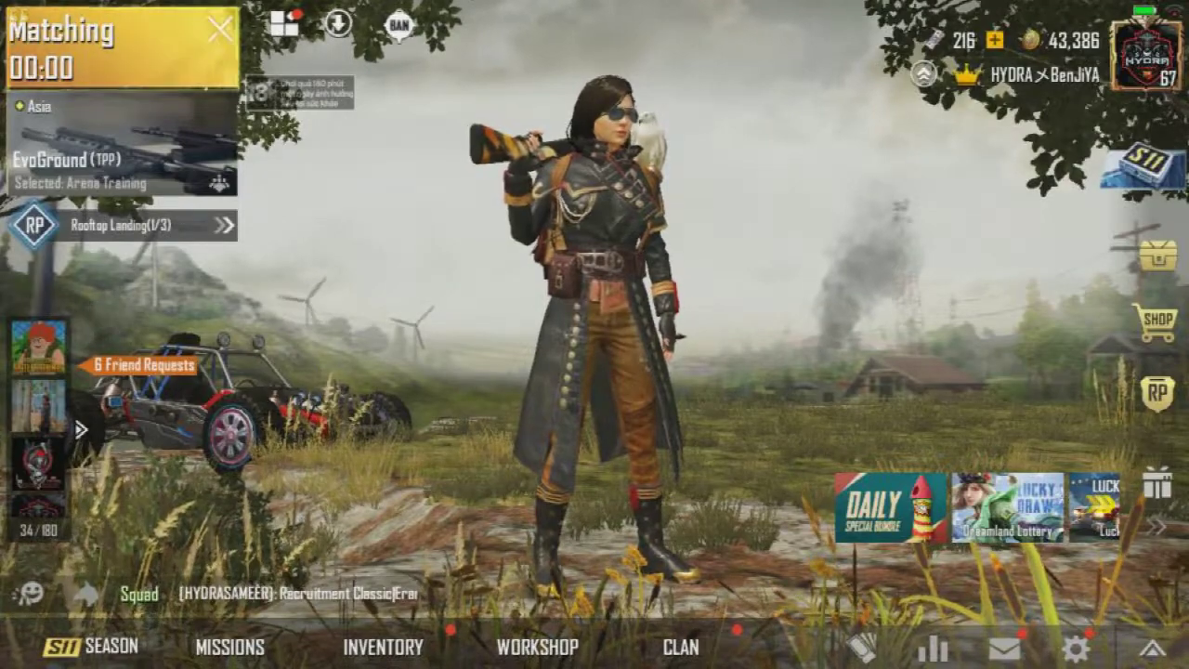